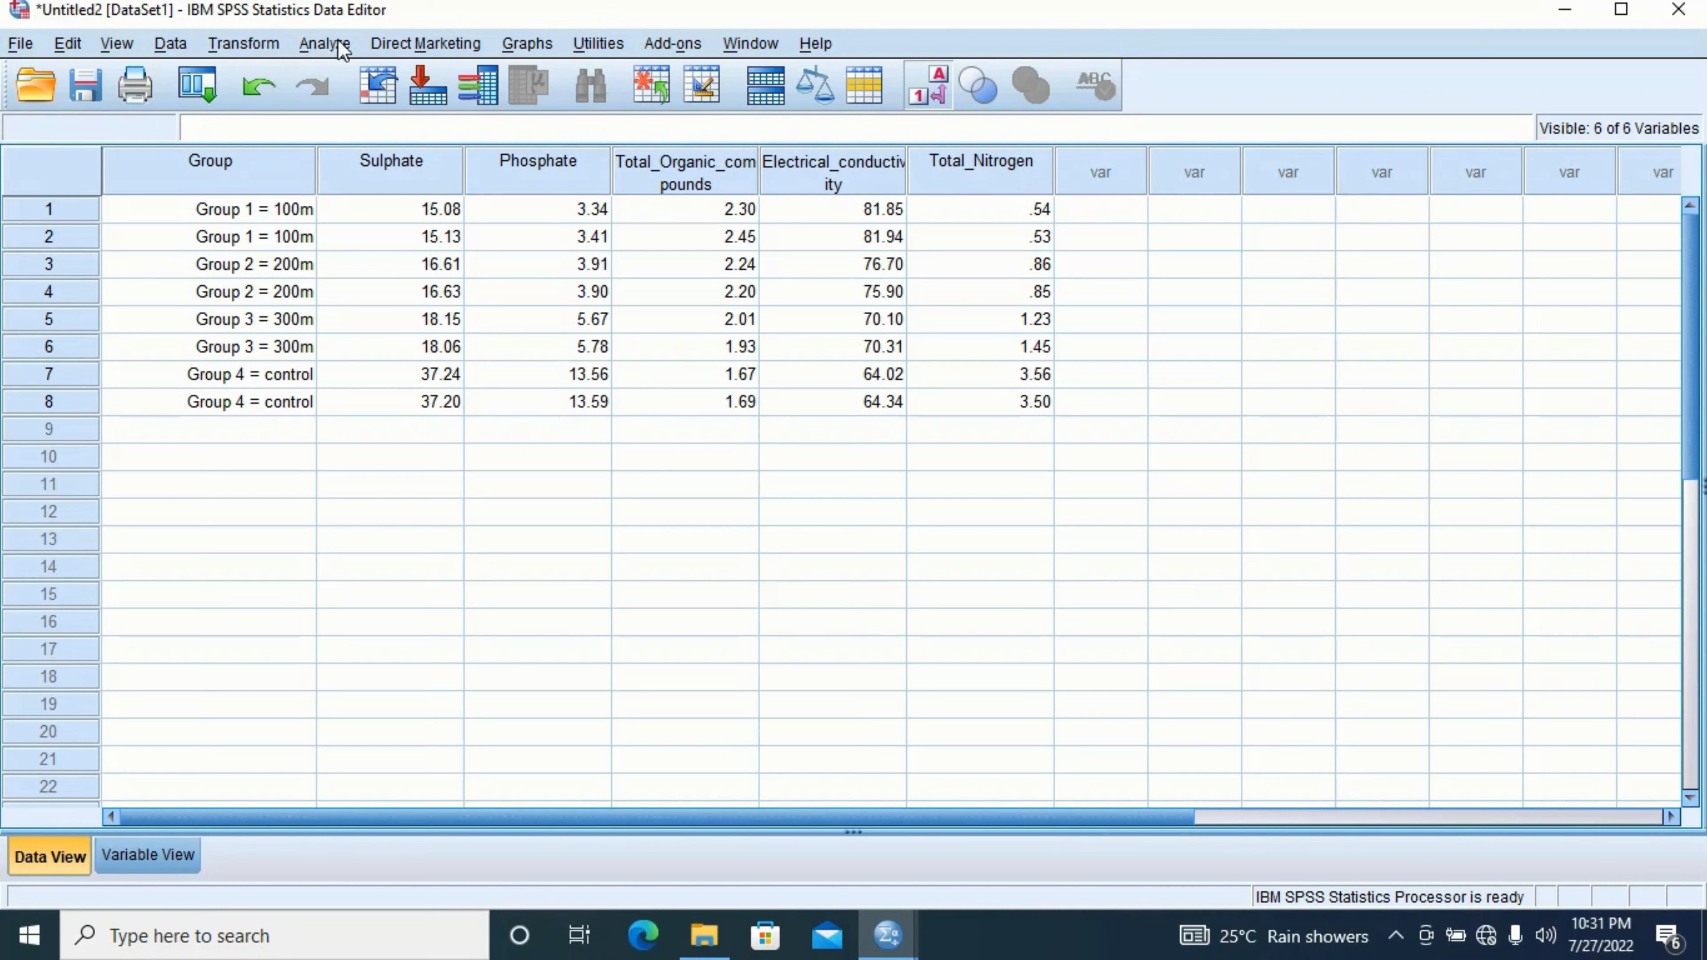
Open the One-Way ANOVA setup for comparing means and reposition its dialog over the data
left_click(324, 43)
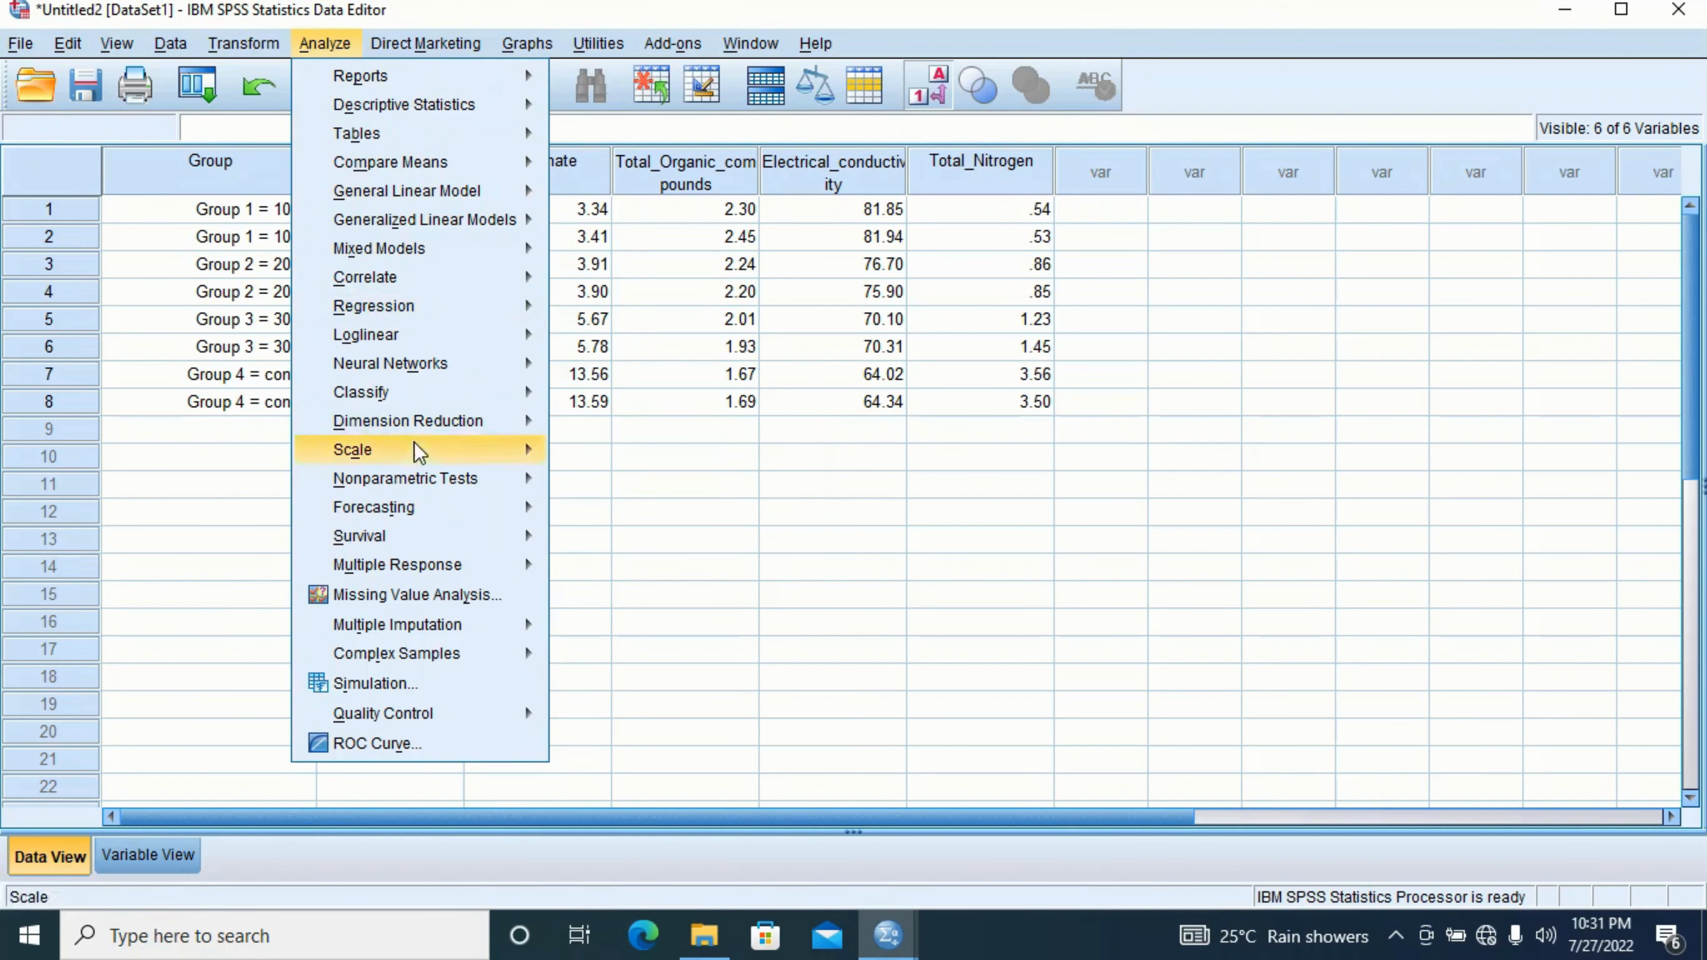
mouse_move(332, 41)
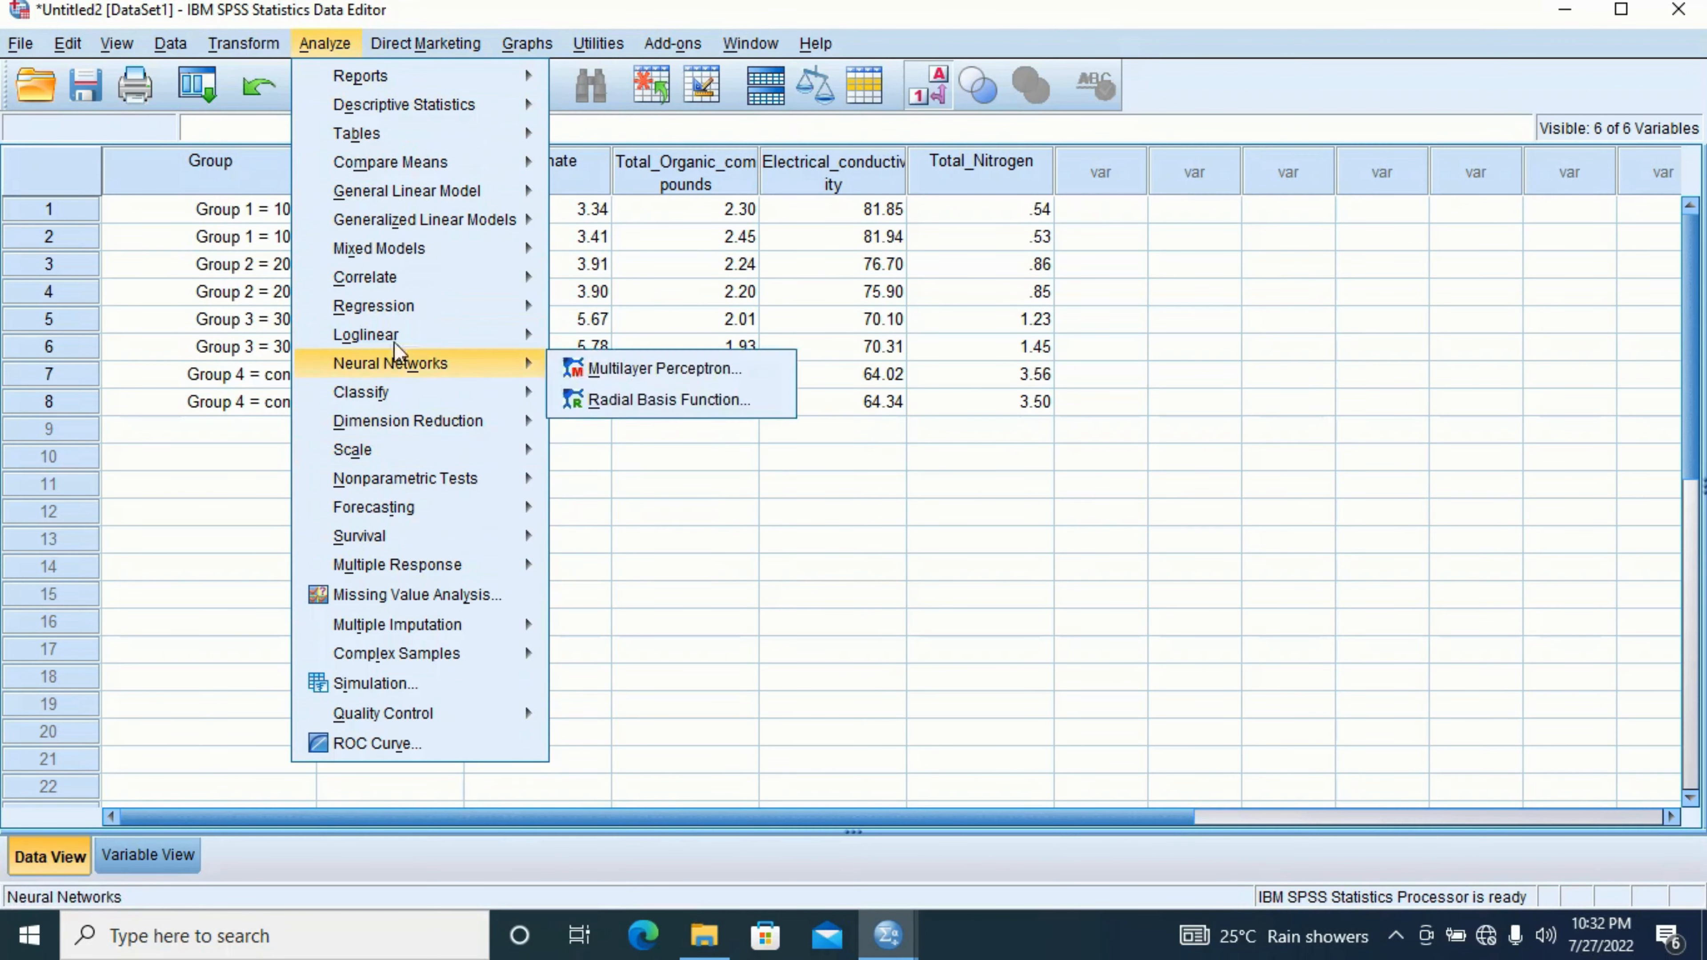
mouse_move(390, 76)
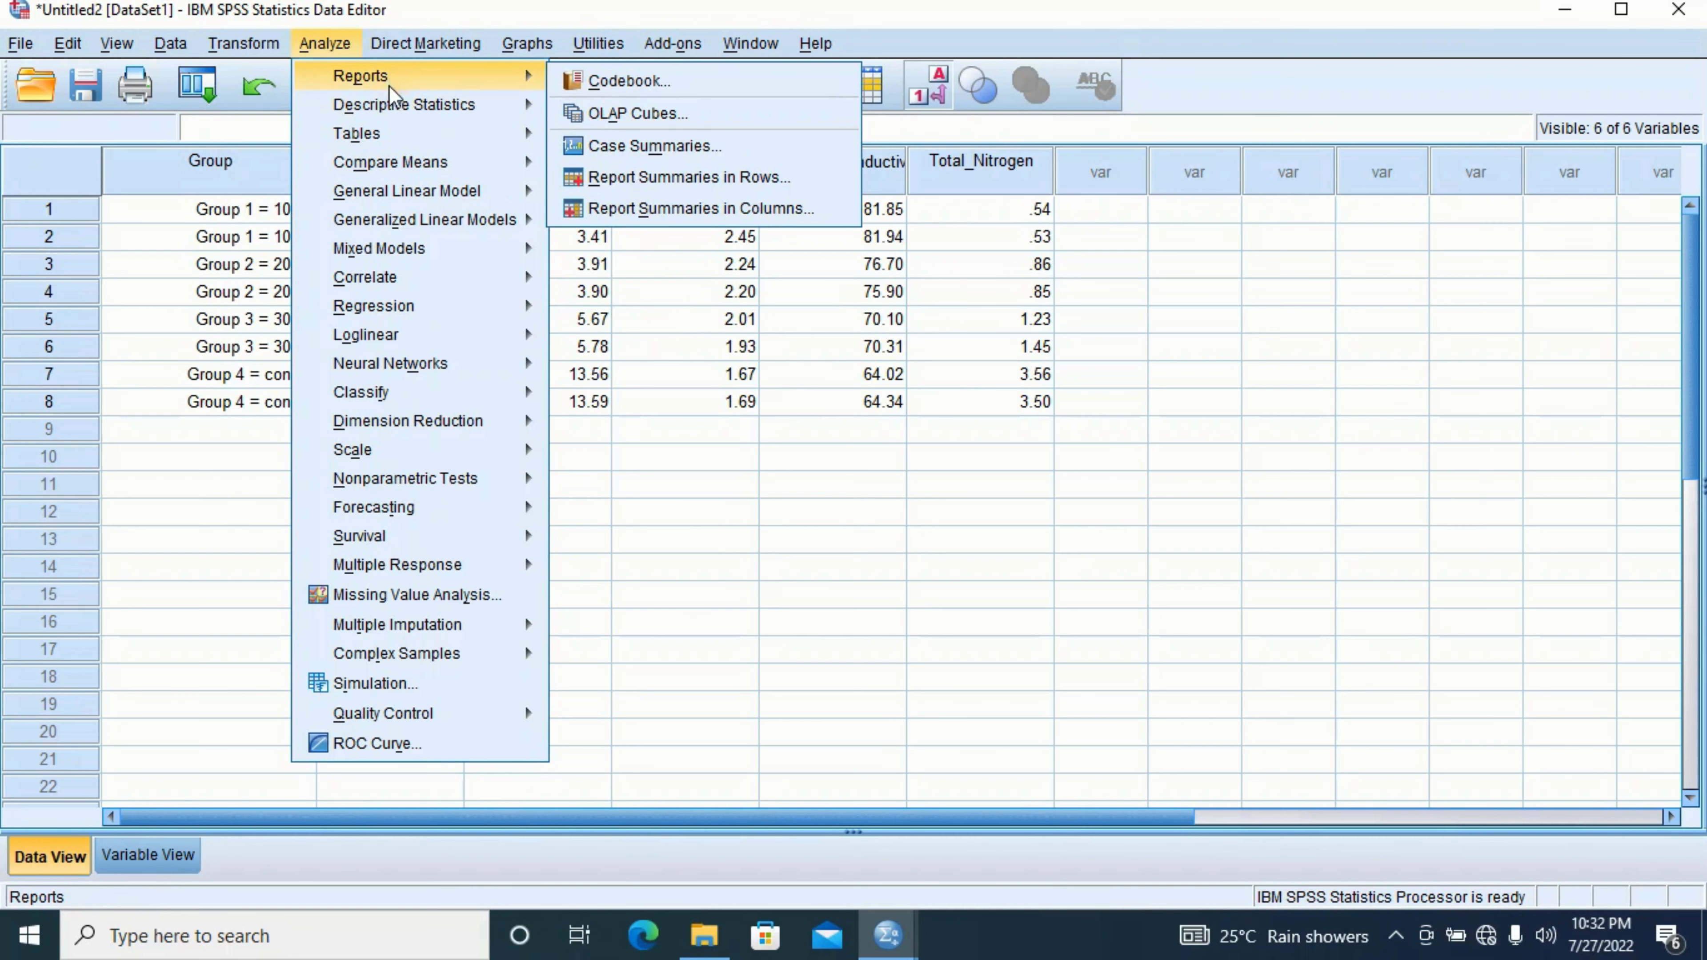
mouse_move(400, 165)
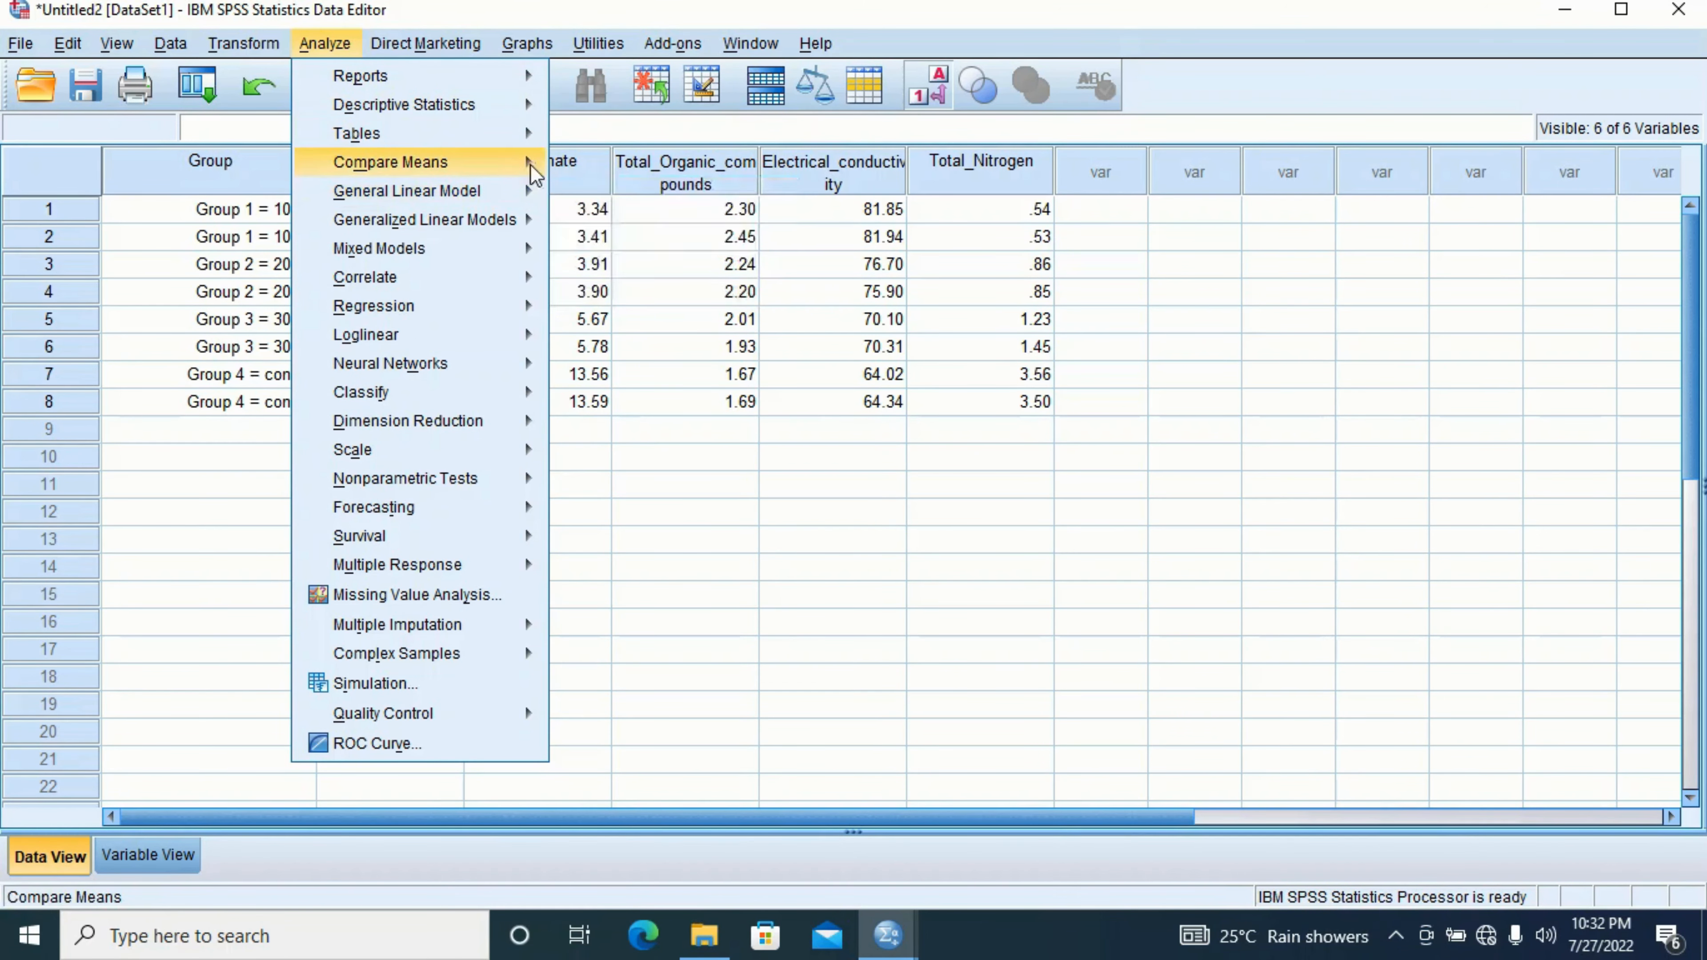
mouse_move(531, 168)
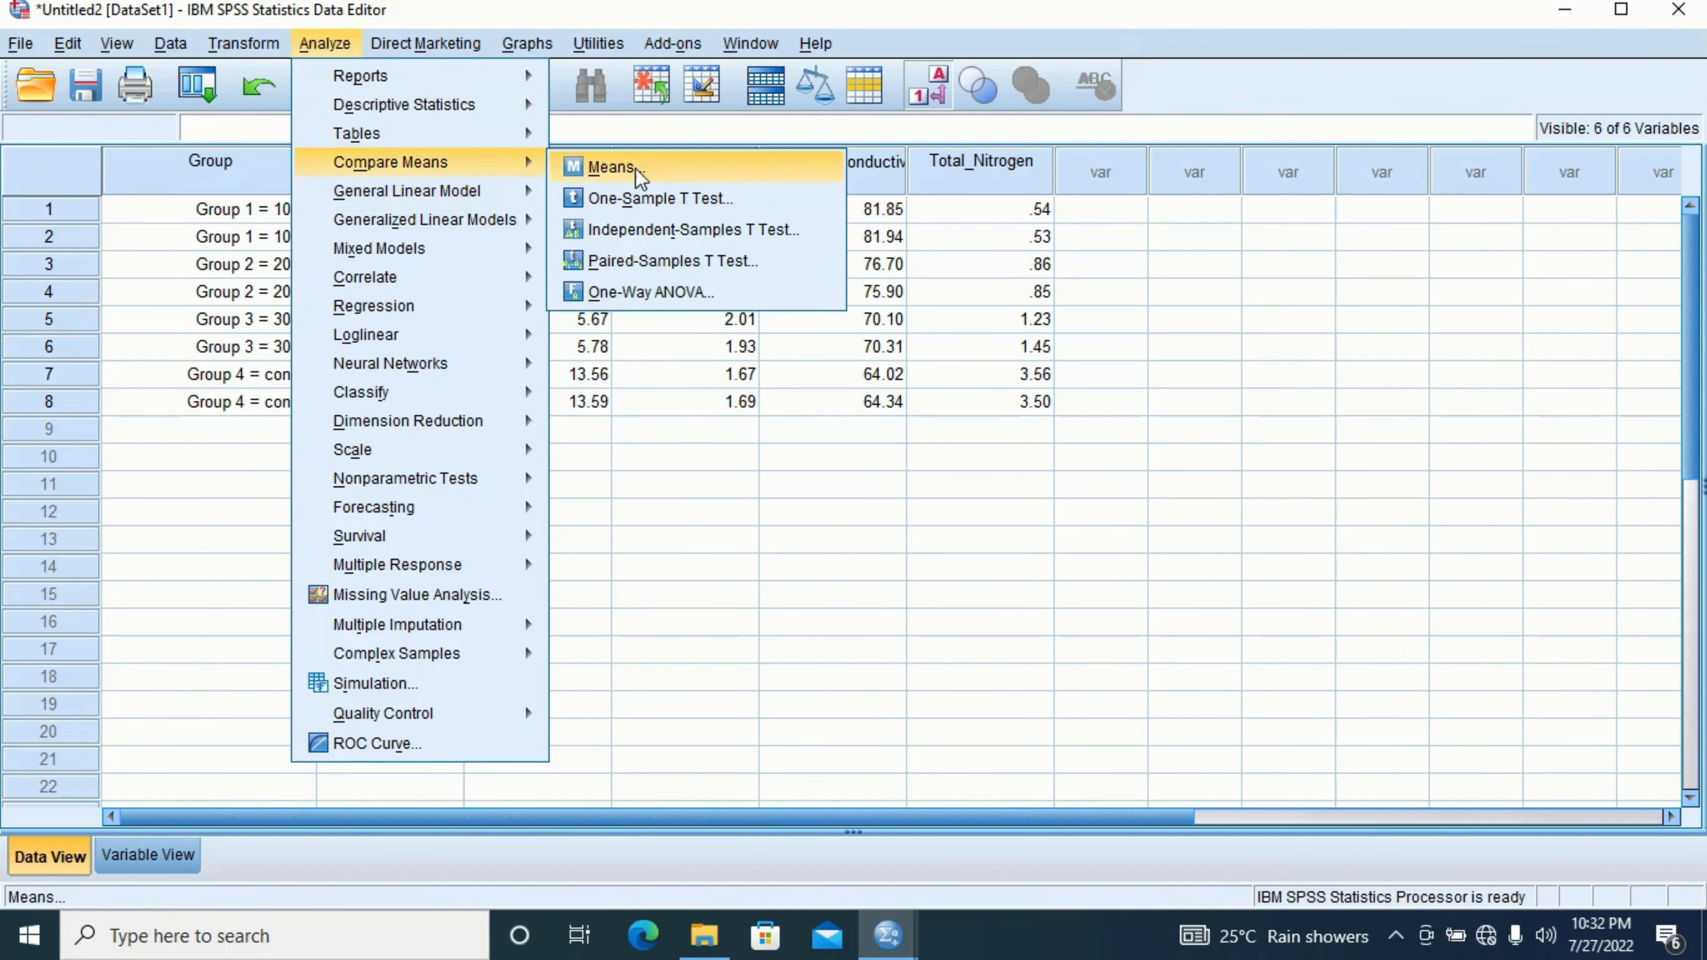
left_click(668, 295)
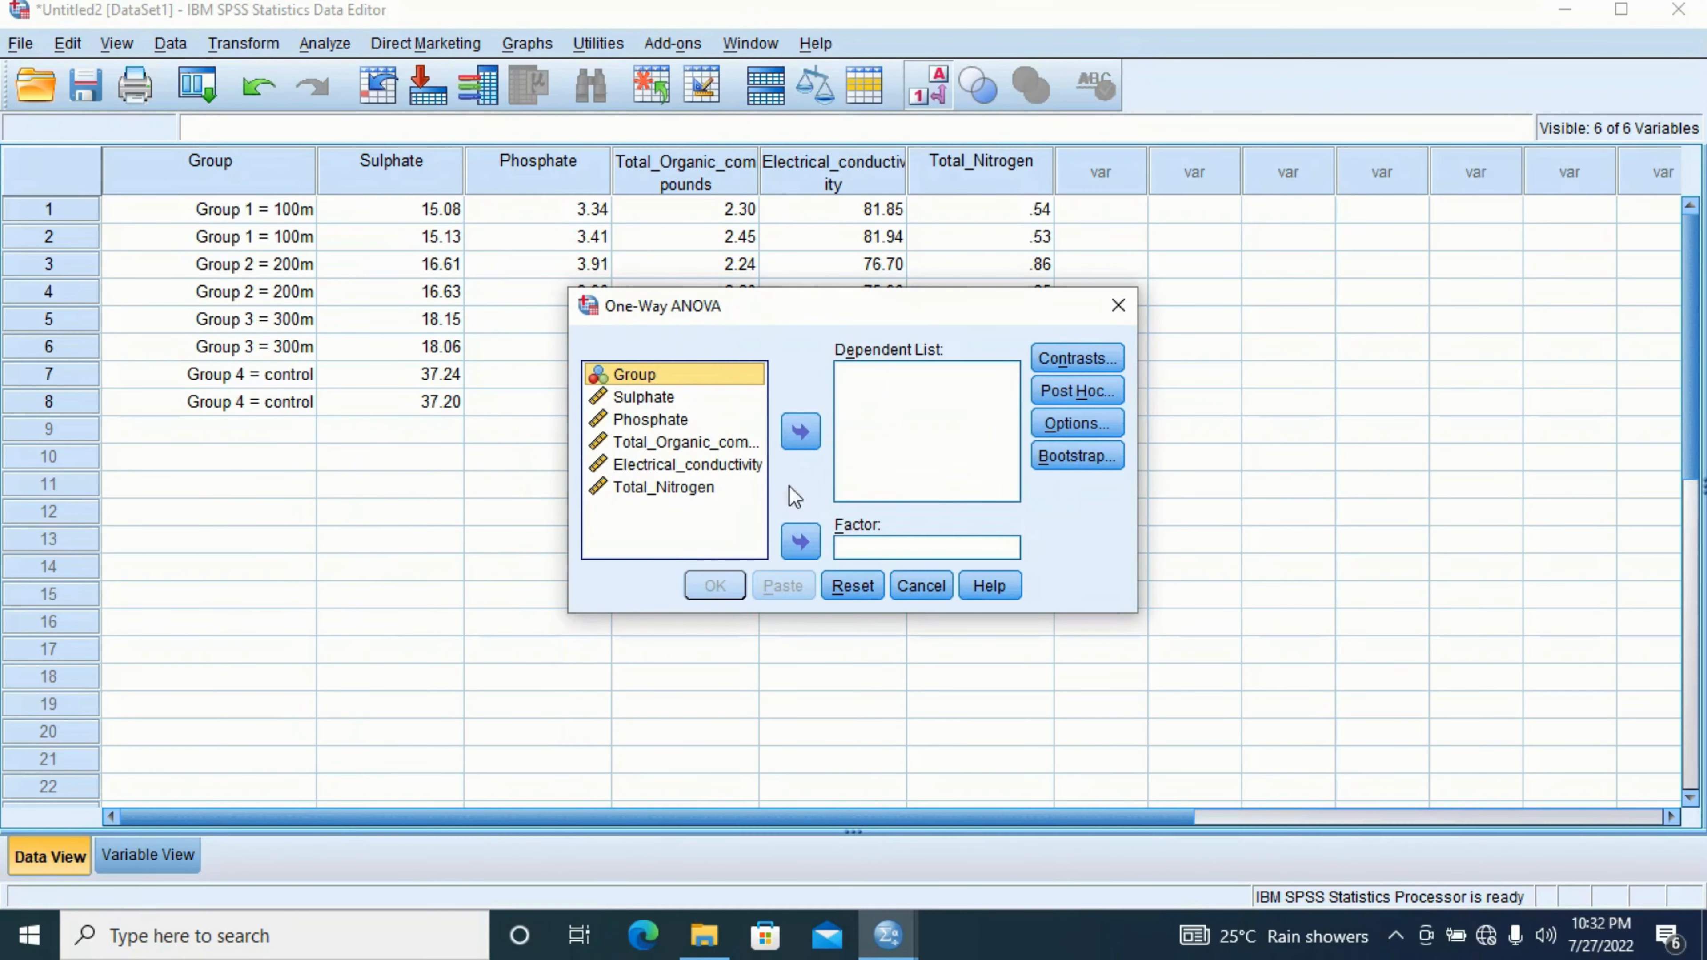
left_click_drag(791, 304, 647, 242)
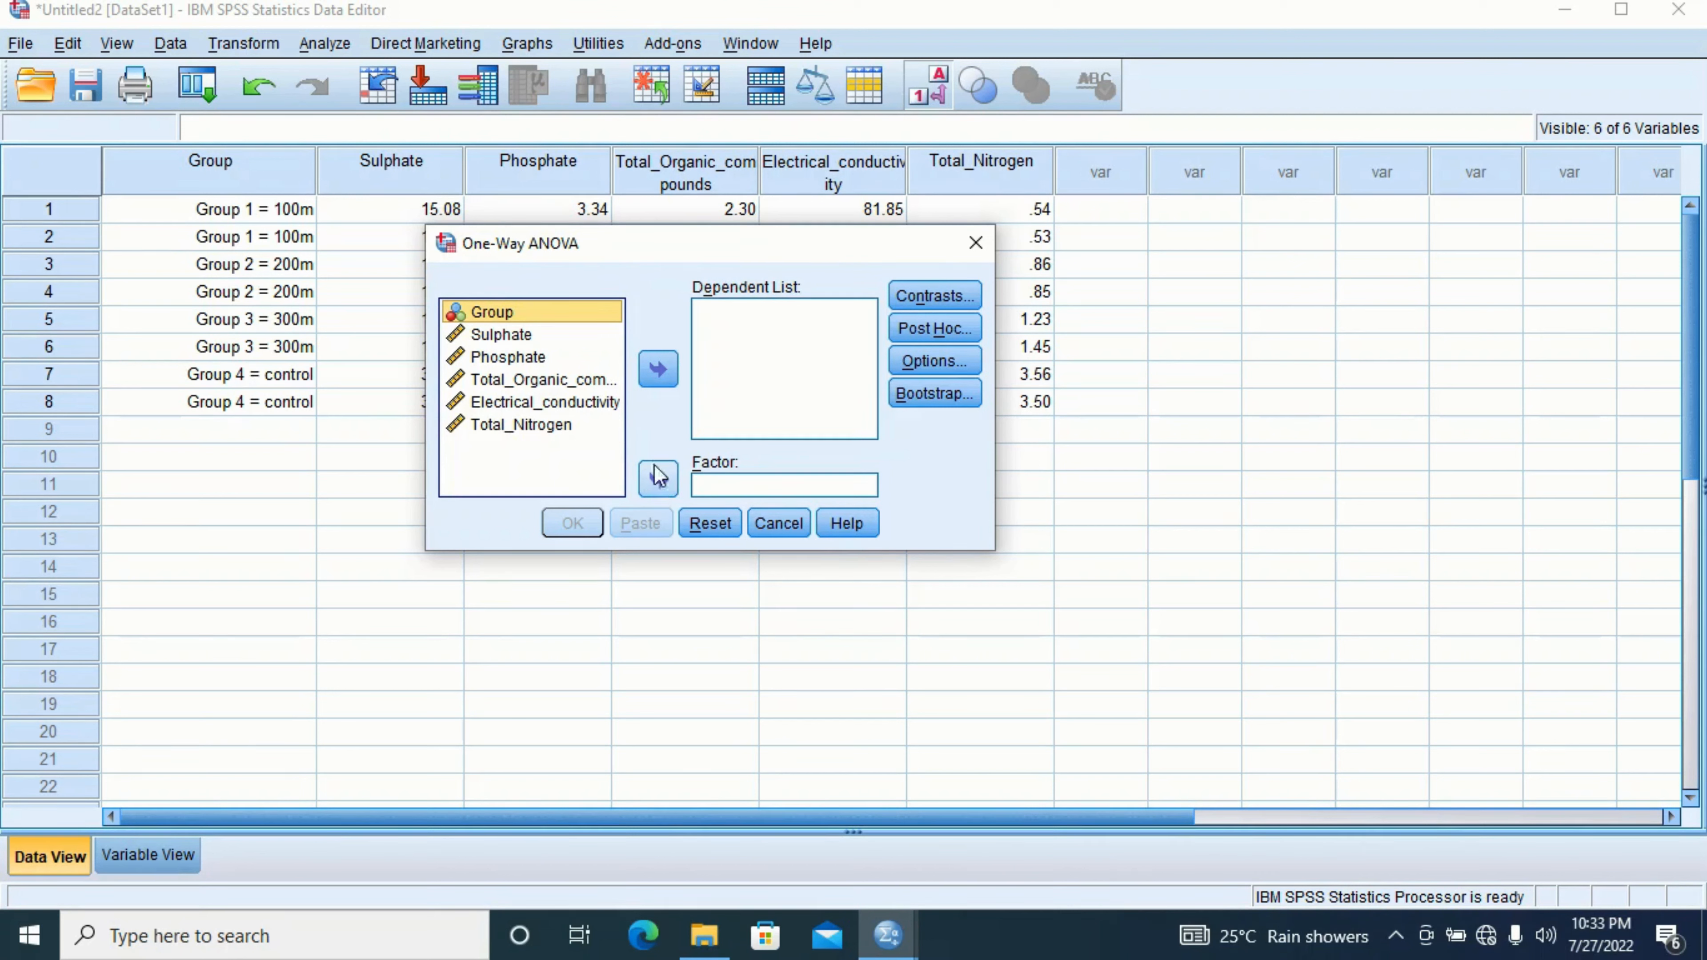
Assign the Group variable as the factor of the one-way ANOVA
left_click(528, 337)
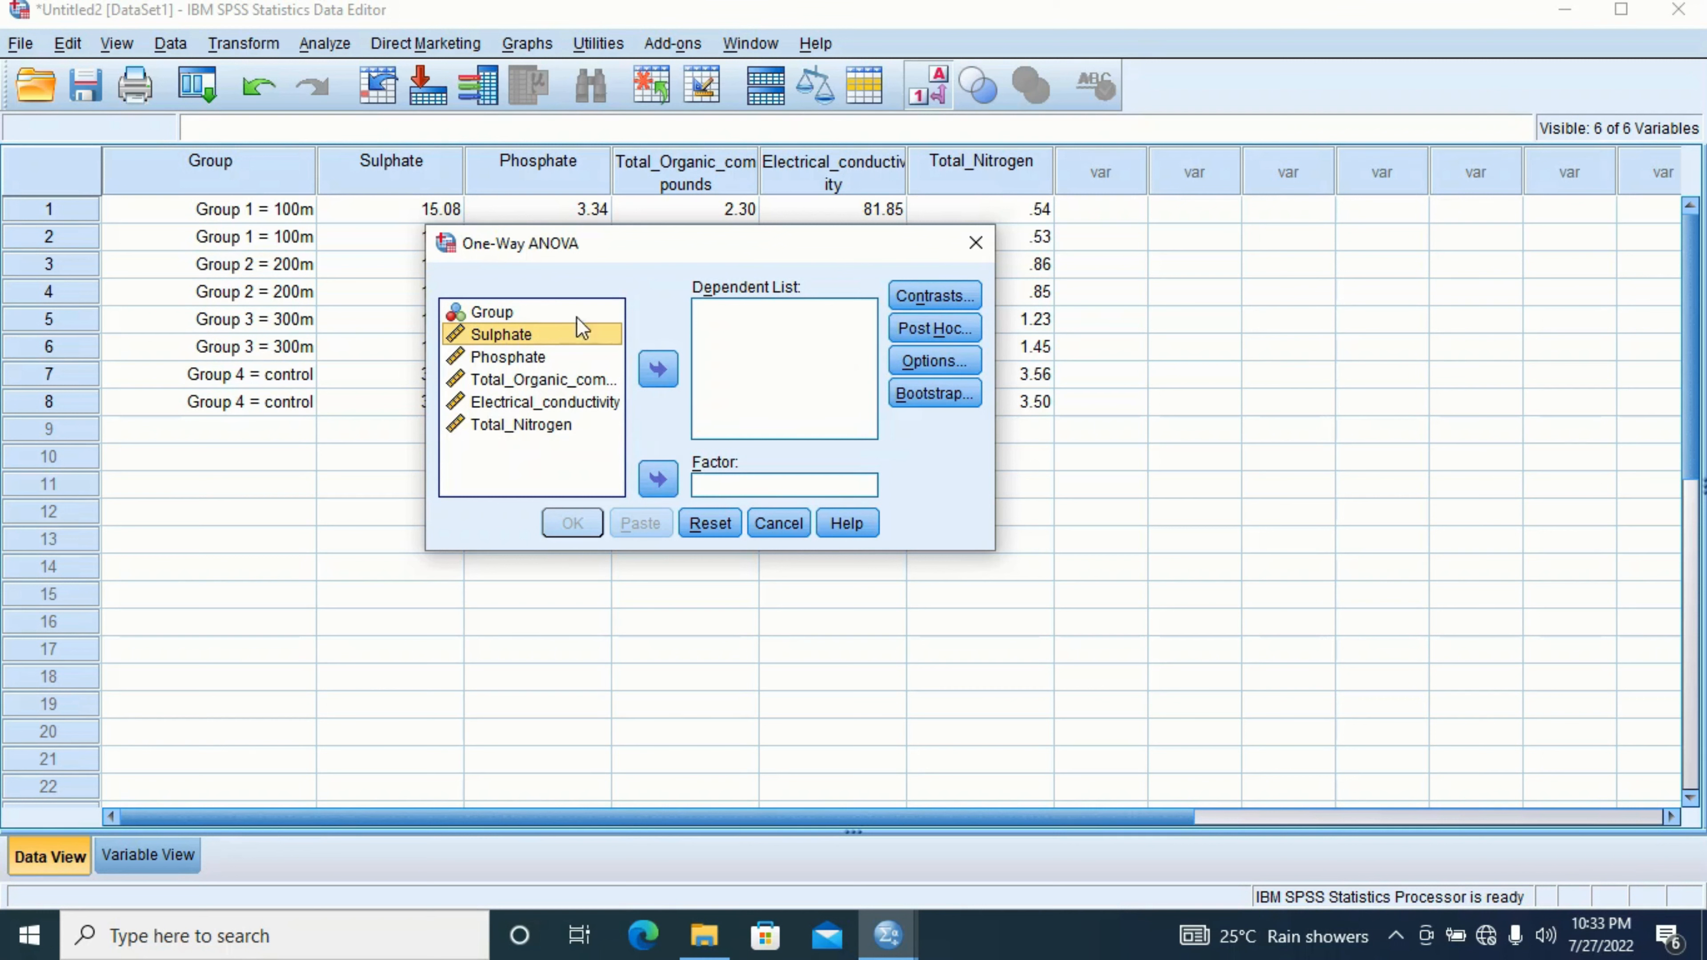
left_click(501, 311)
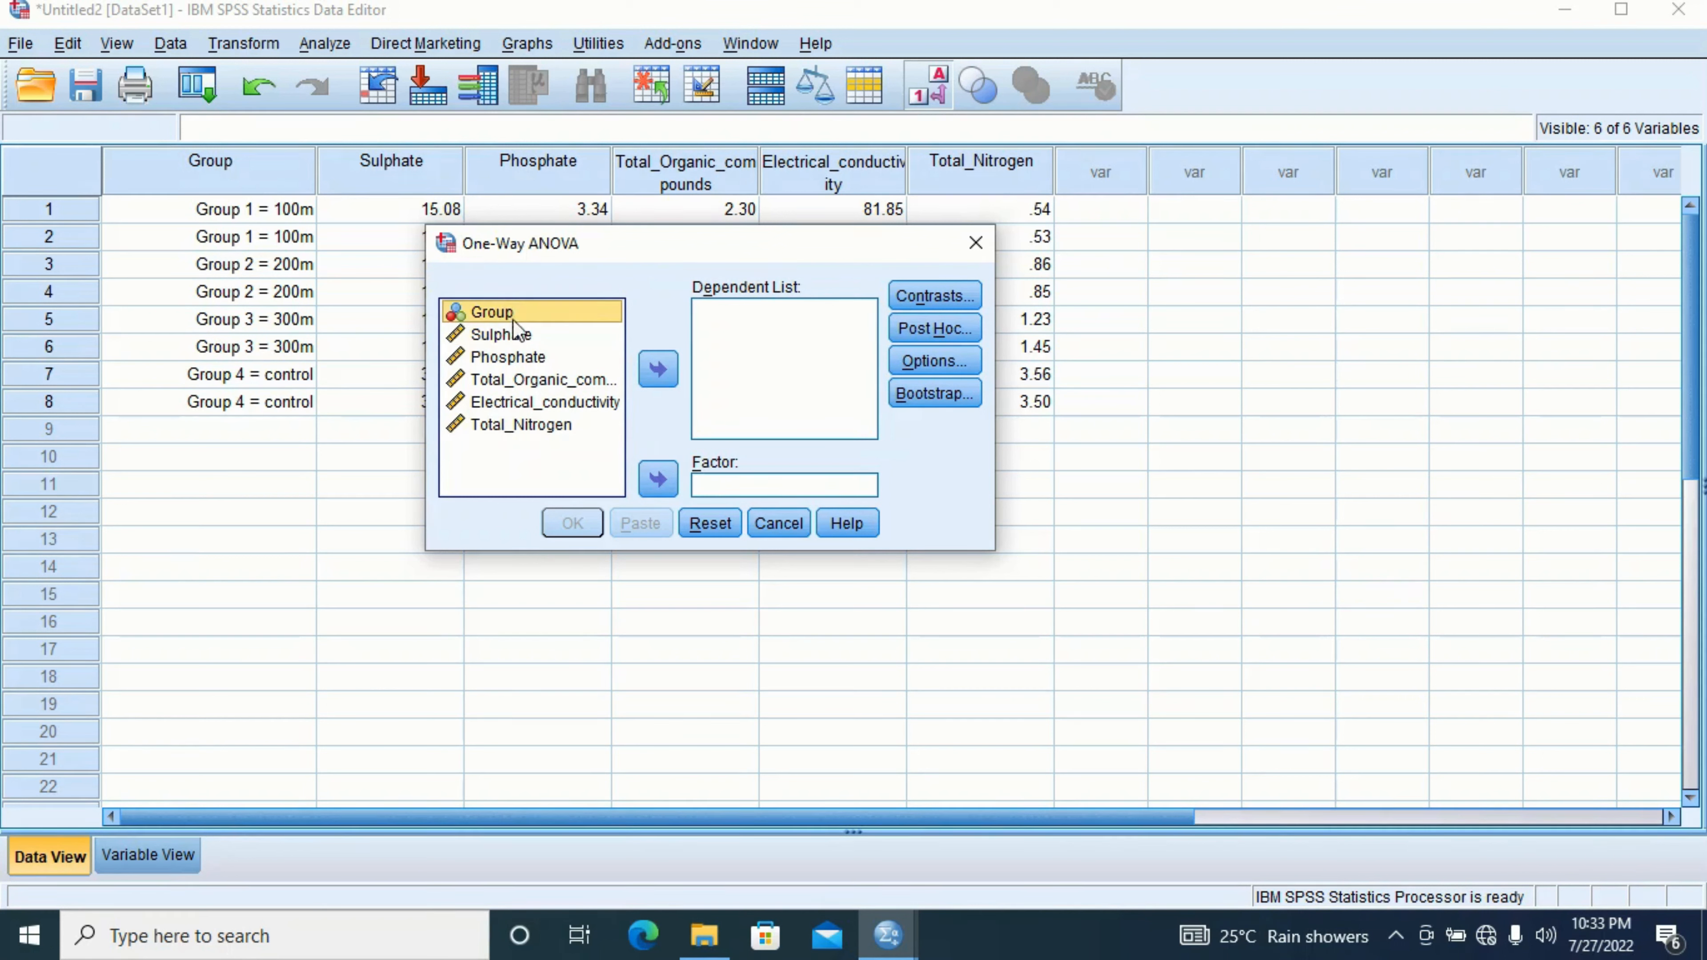
left_click(658, 481)
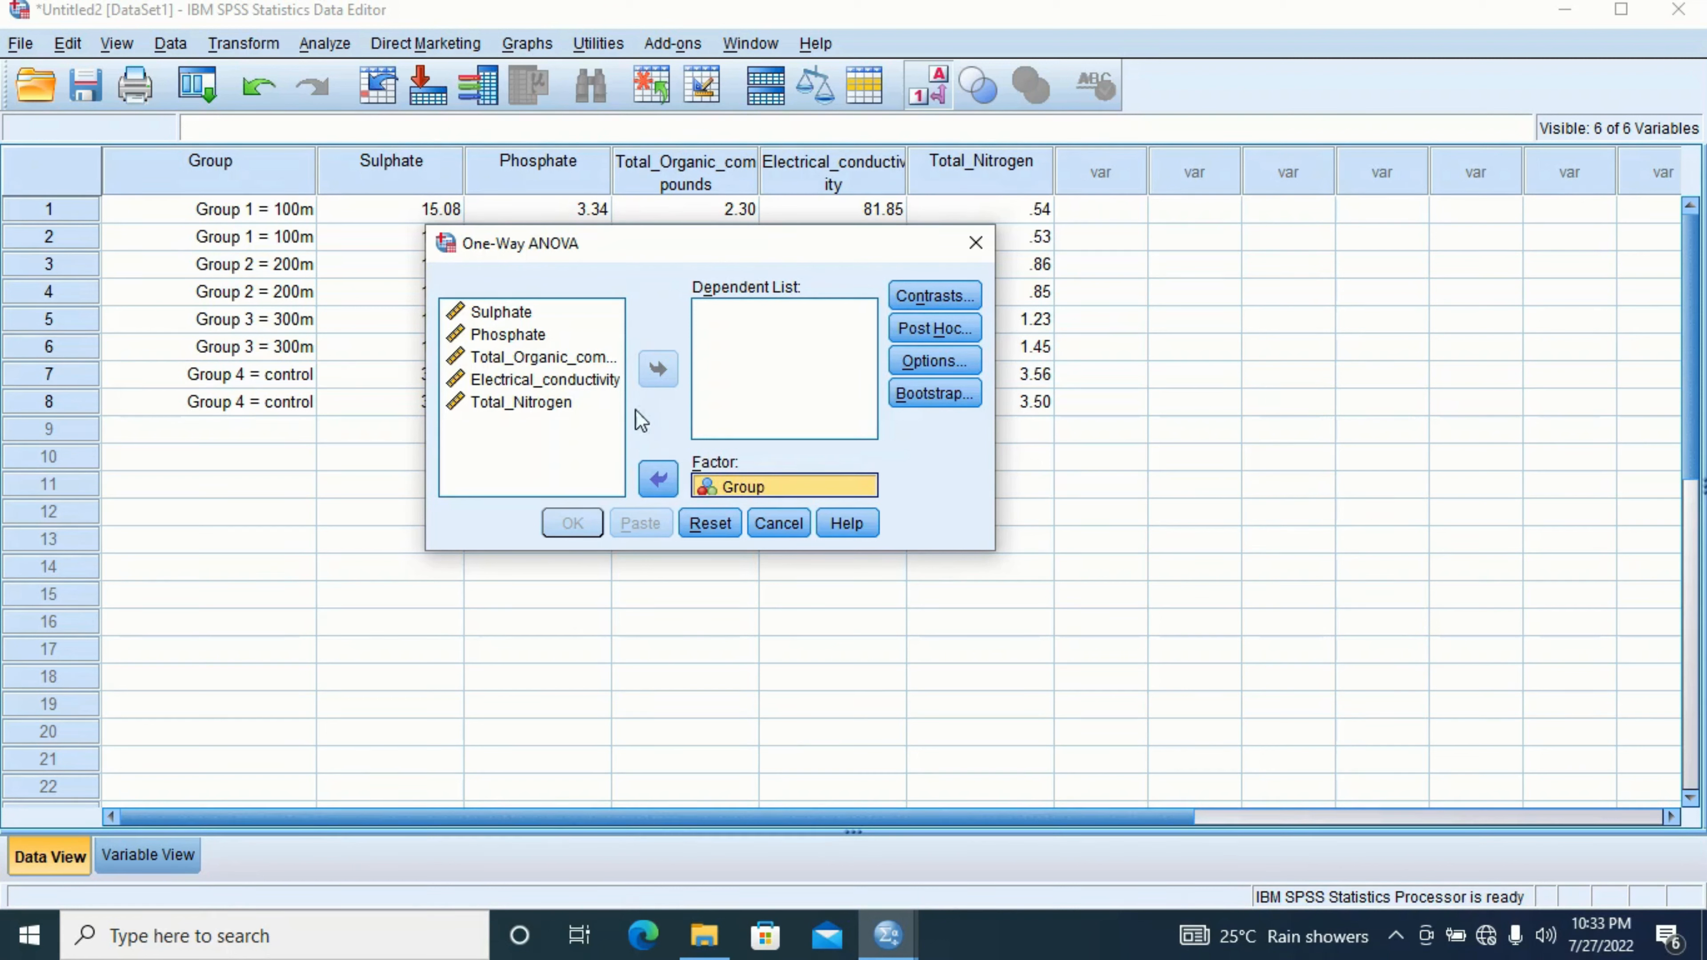
Add Sulphate, Phosphate, Total_Organic_compounds, Electrical_conductivity and Total_Nitrogen as dependent variables
left_click(504, 313)
left_click(504, 313)
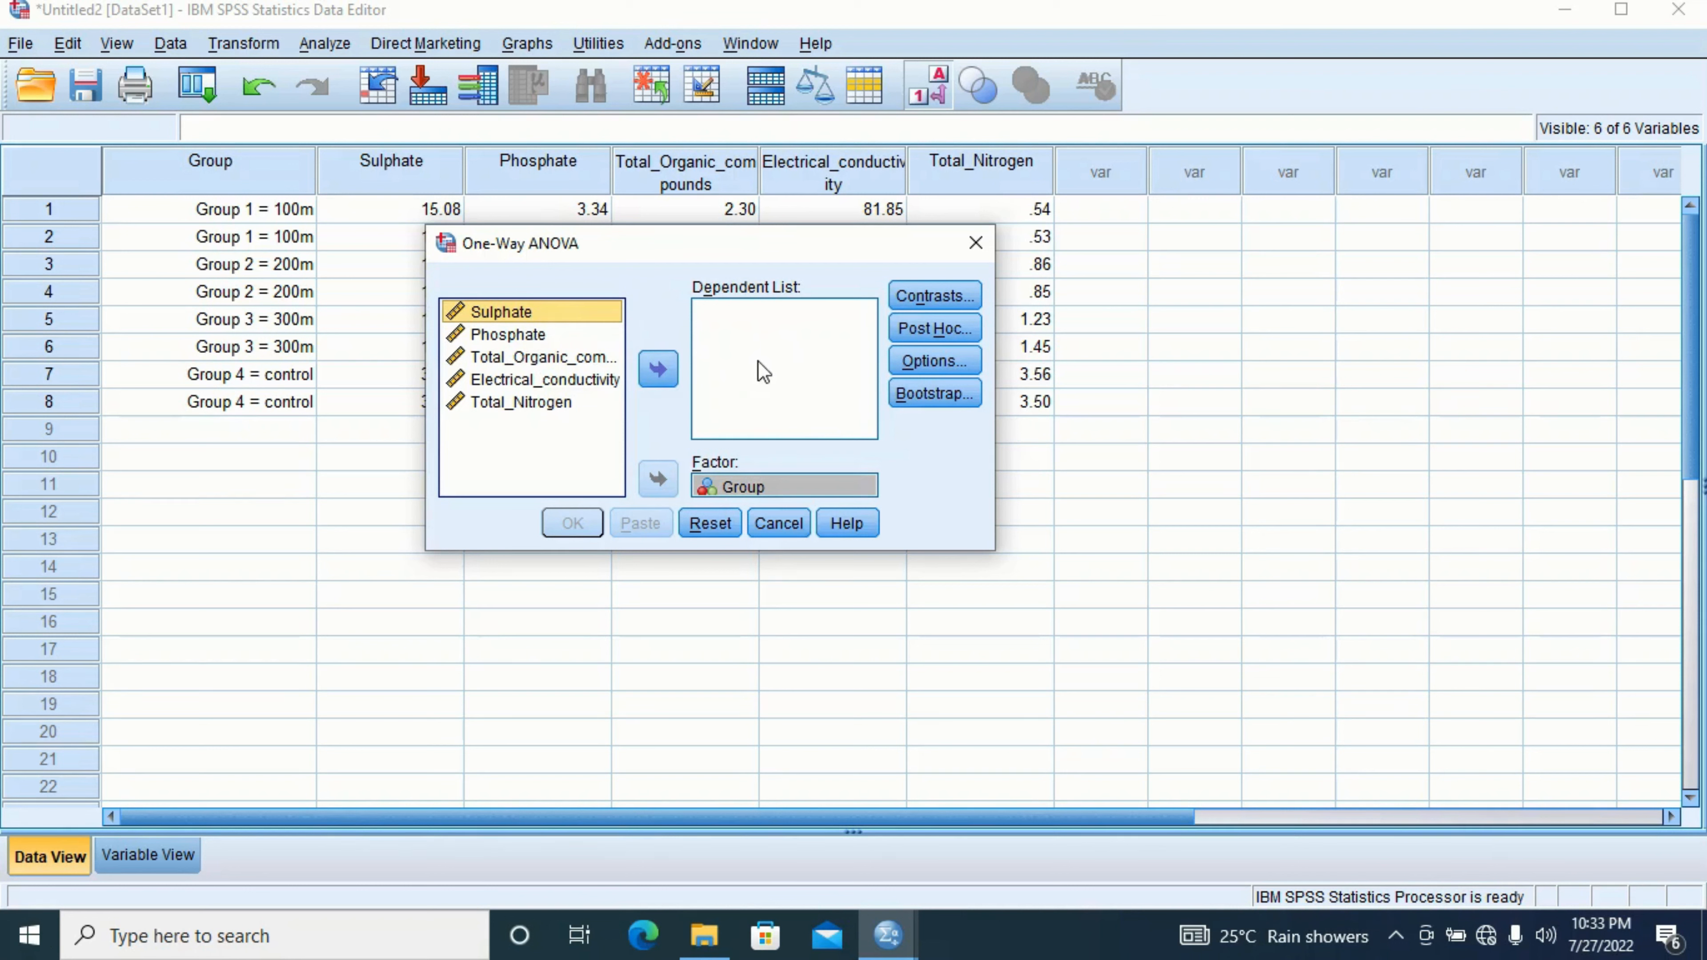
left_click(601, 334, "shift")
left_click(657, 371)
left_click(571, 313)
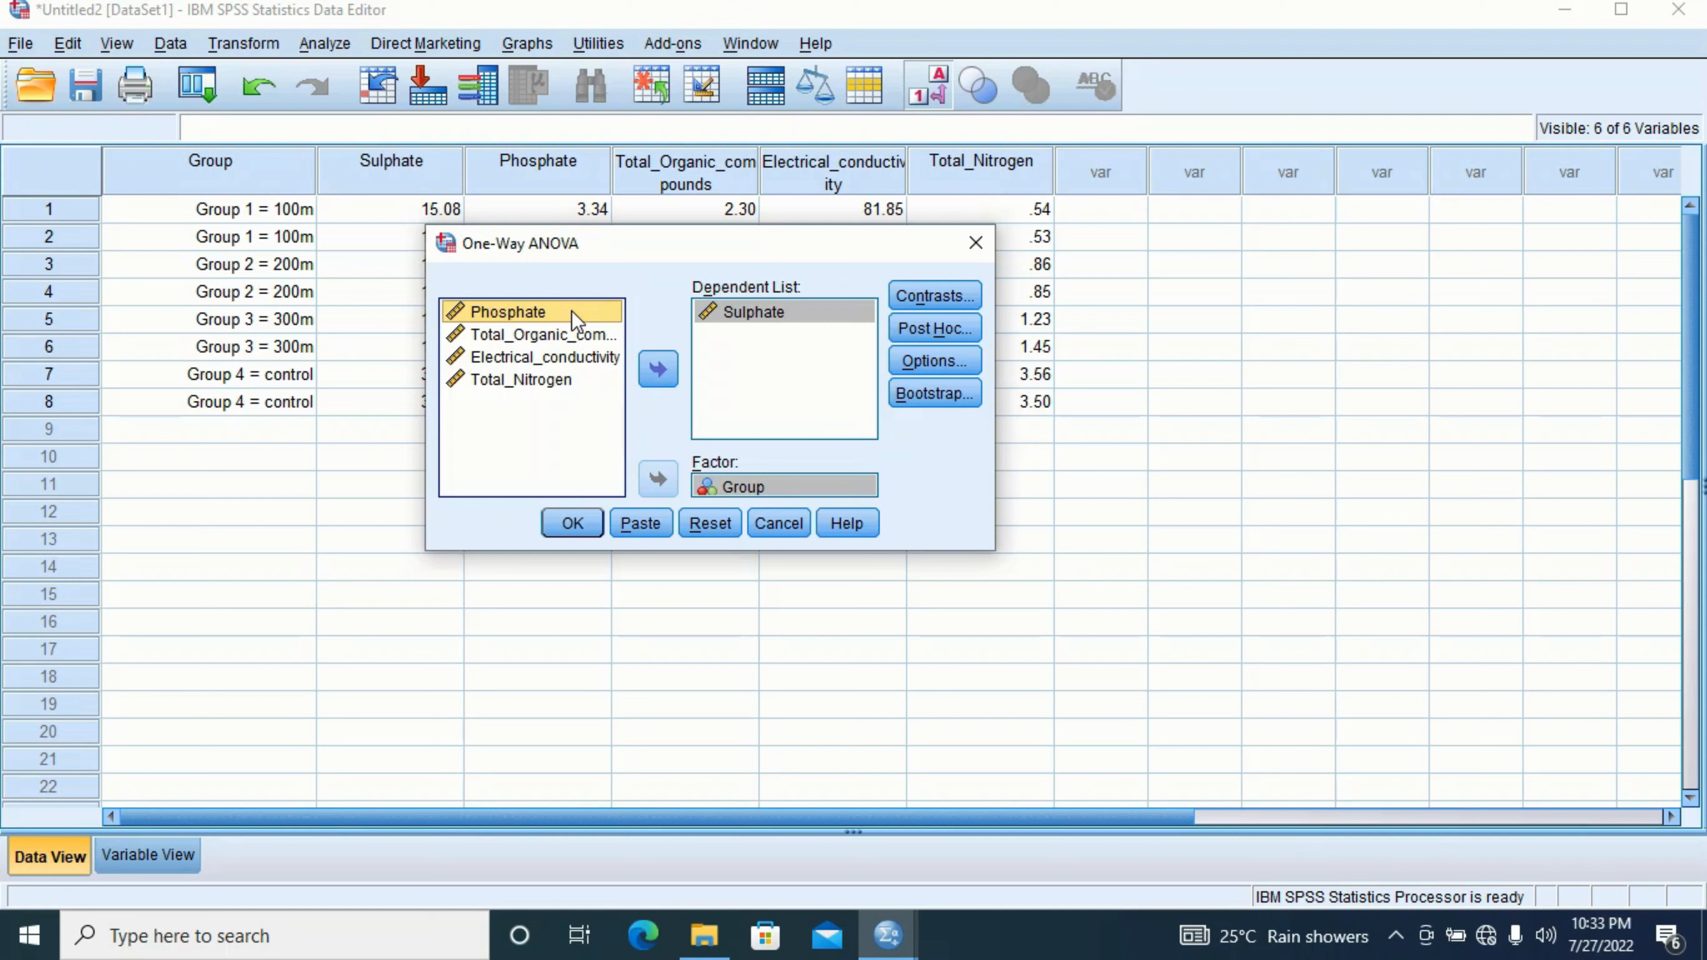
key("shift+Down")
key("shift+Down")
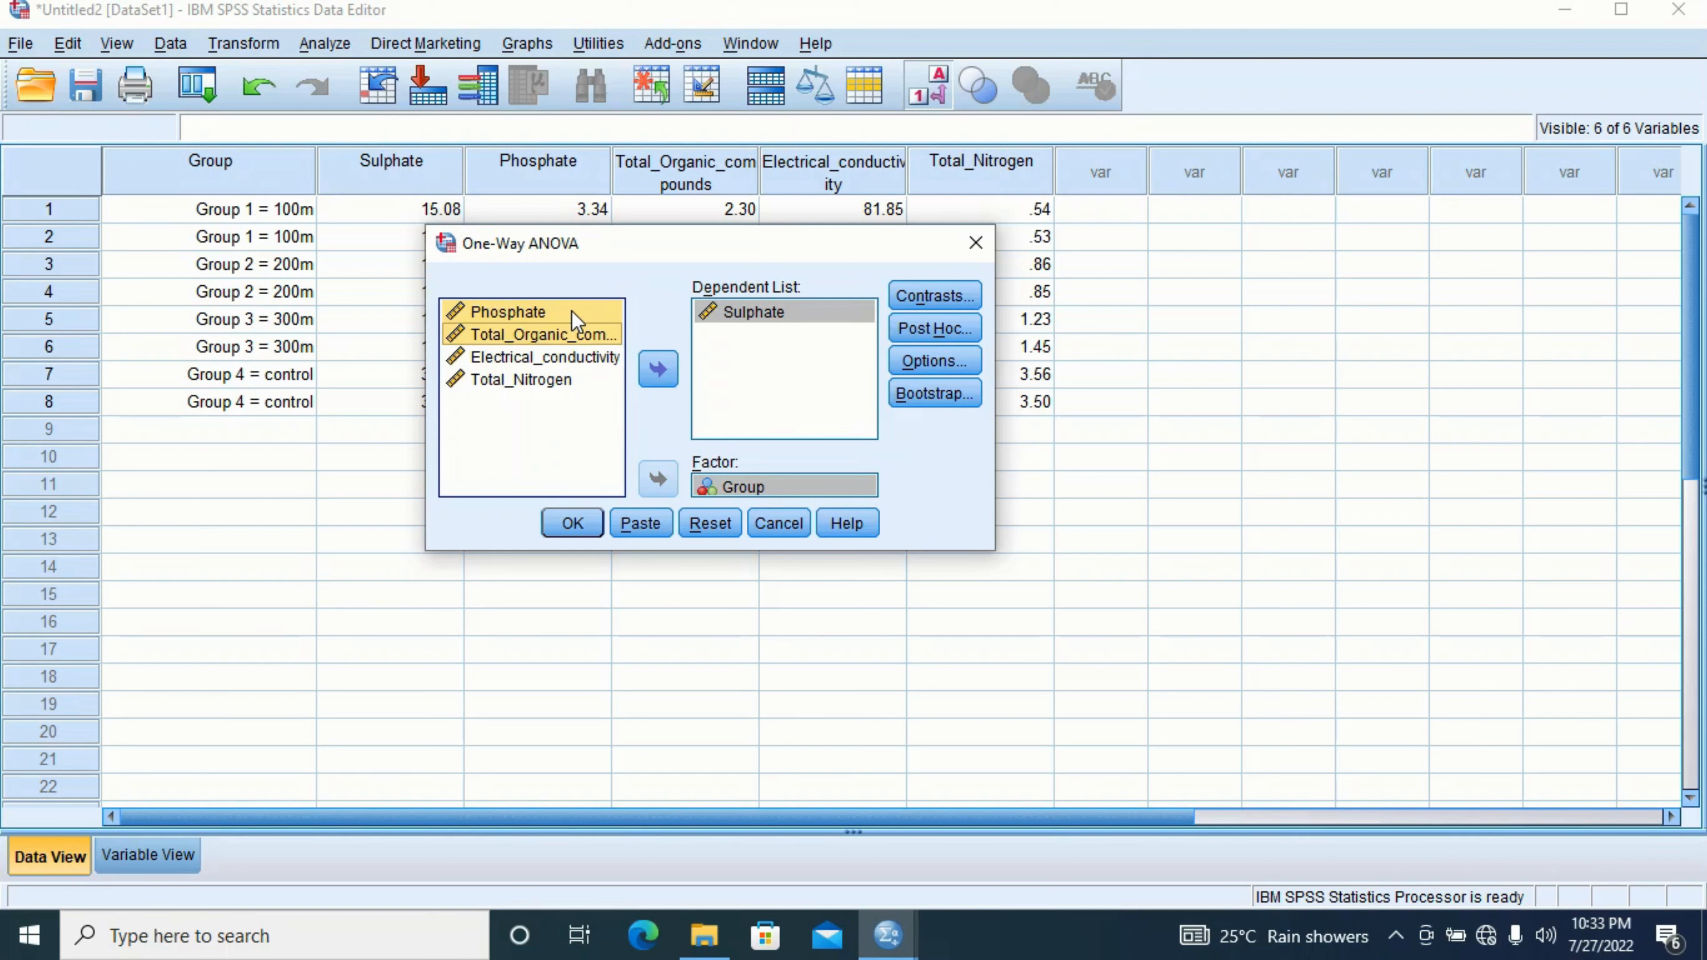
key("shift+Down")
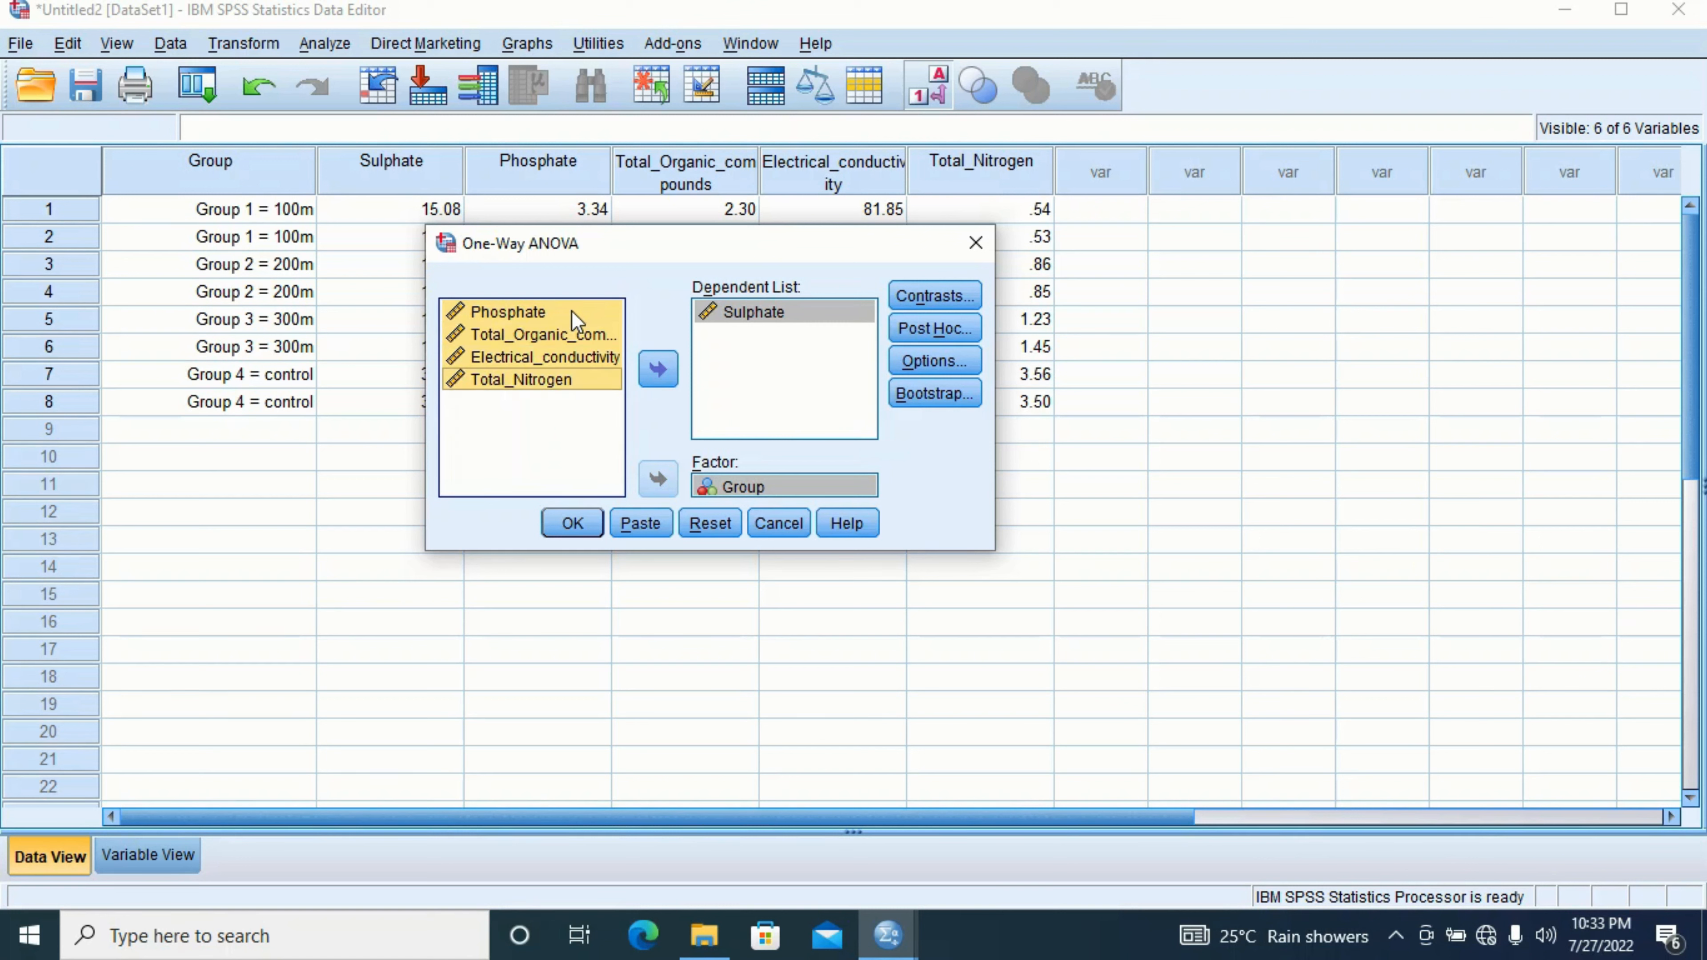
left_click(656, 369)
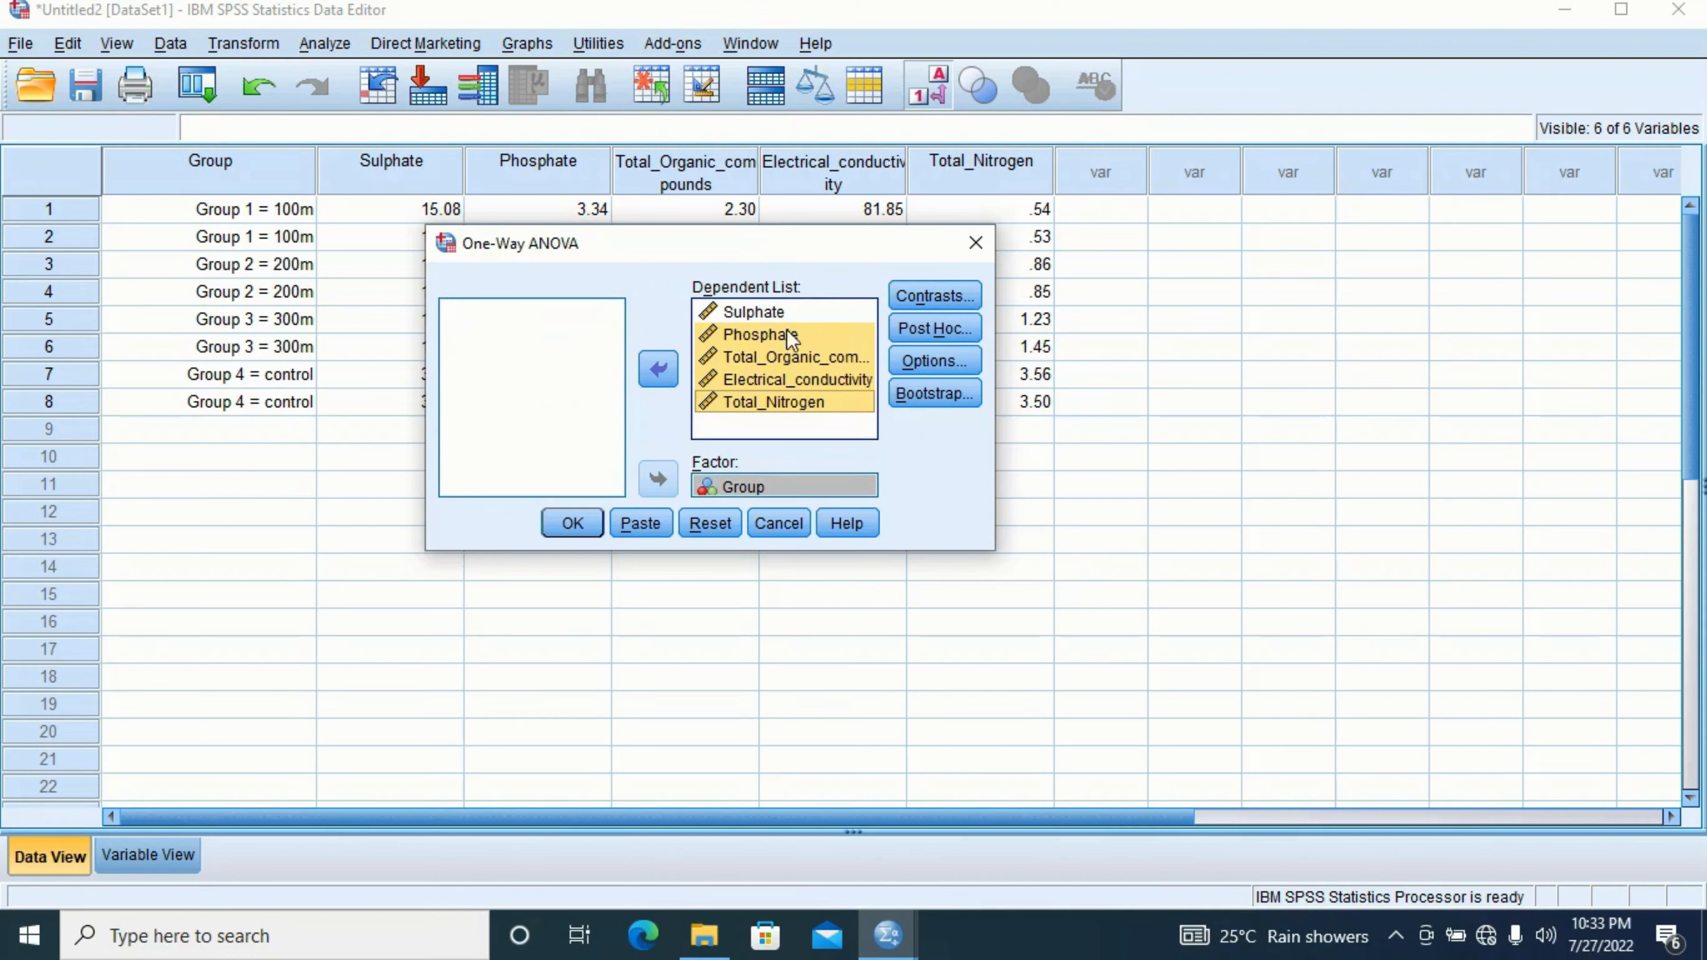
Leave the contrasts at their defaults and enable the LSD and Duncan post hoc tests
left_click(953, 304)
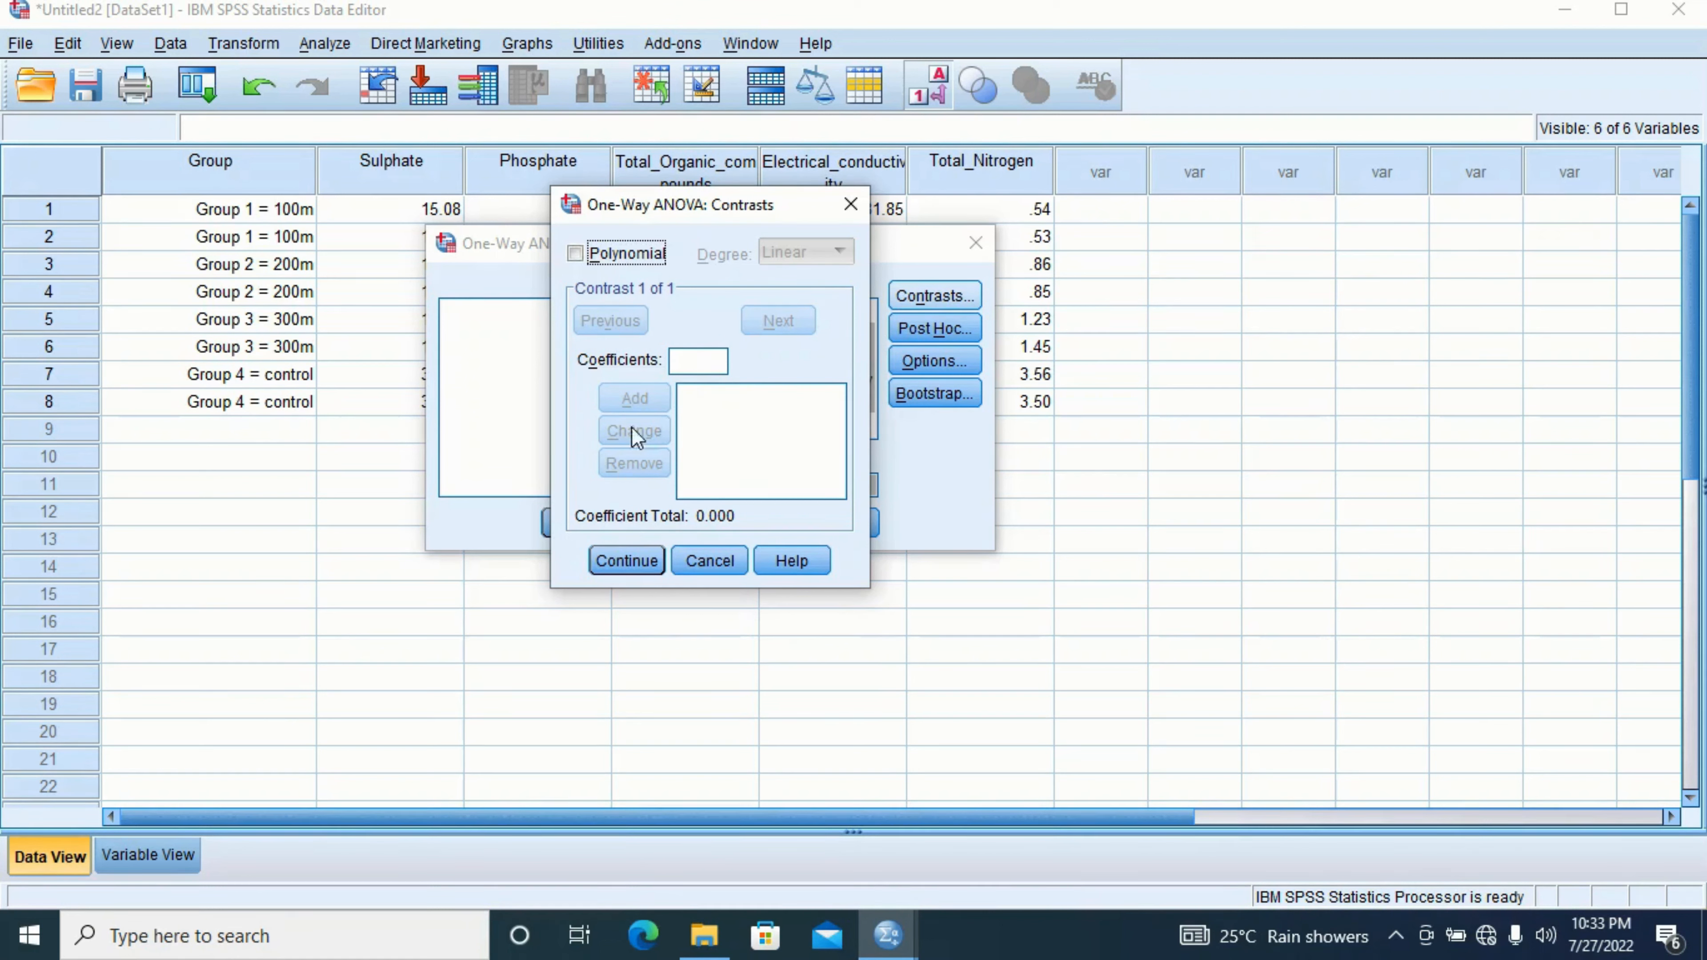
left_click(627, 561)
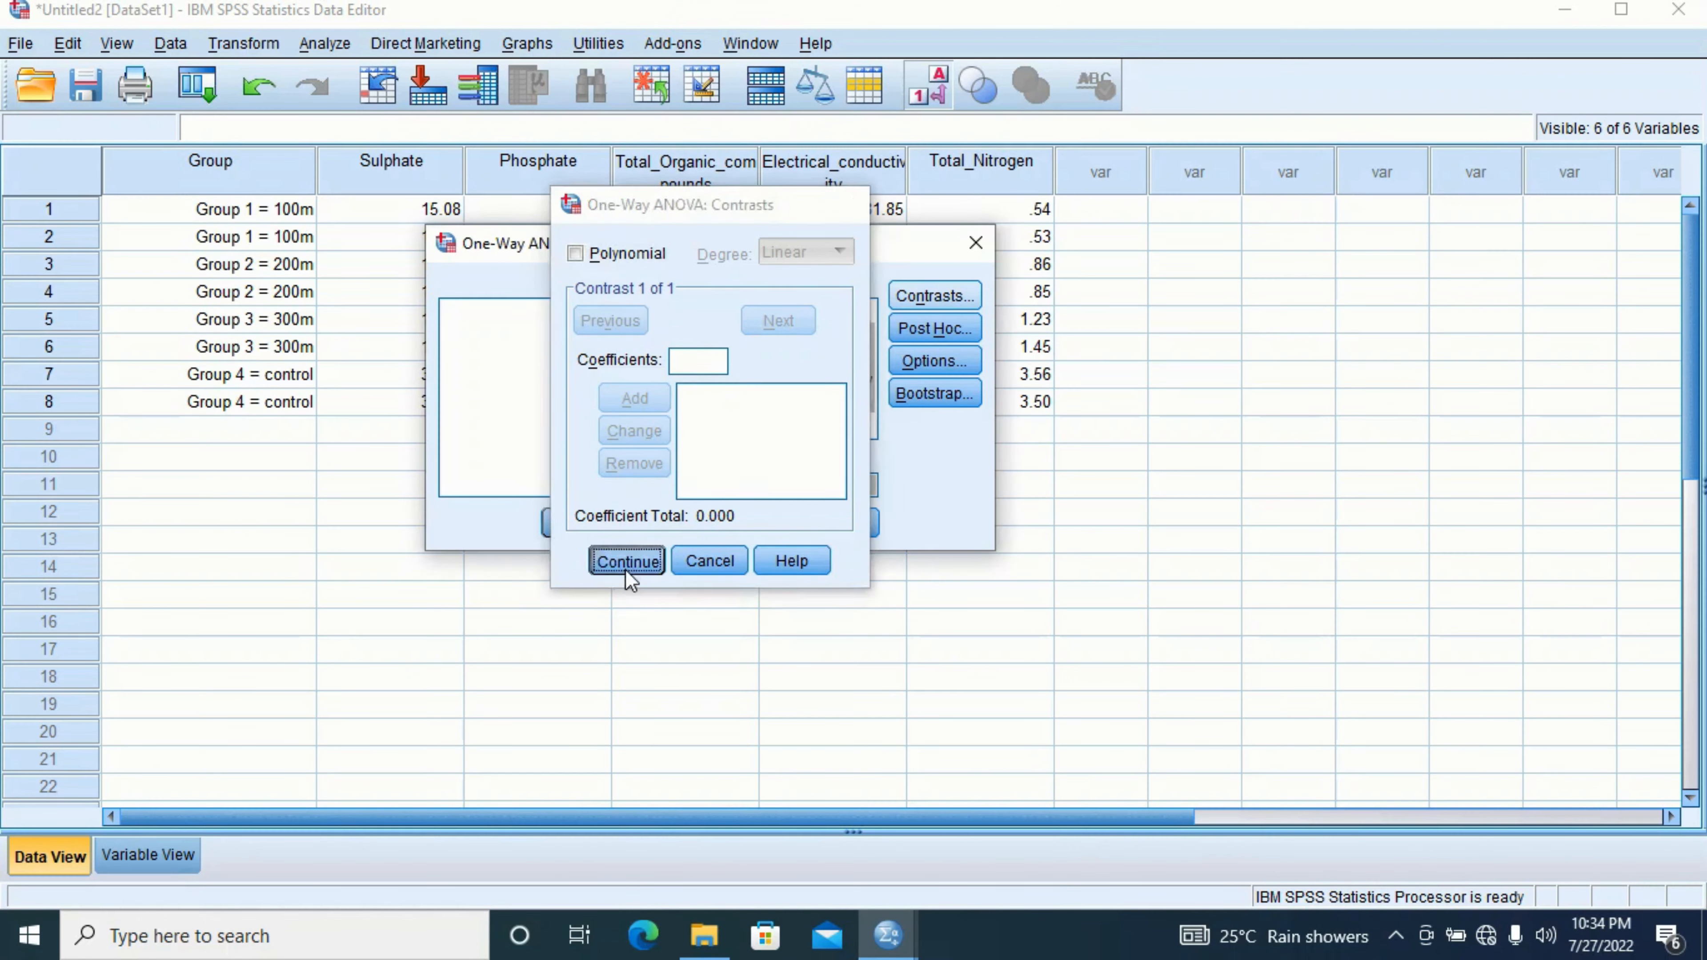
left_click(928, 336)
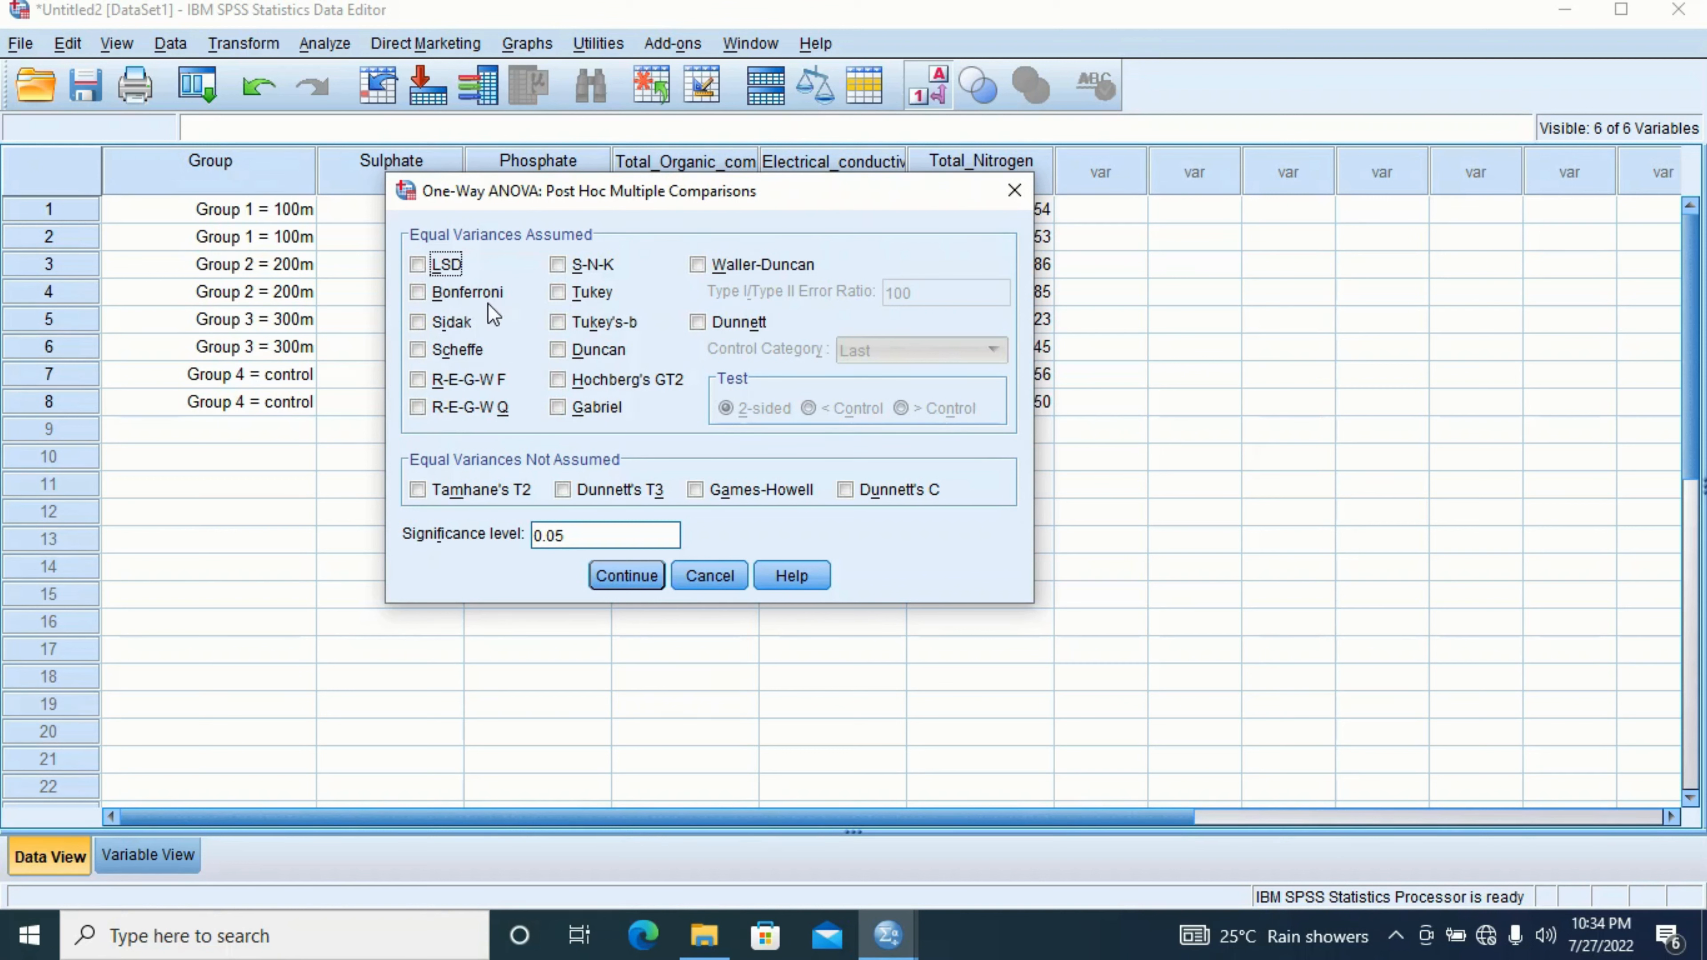
left_click(419, 265)
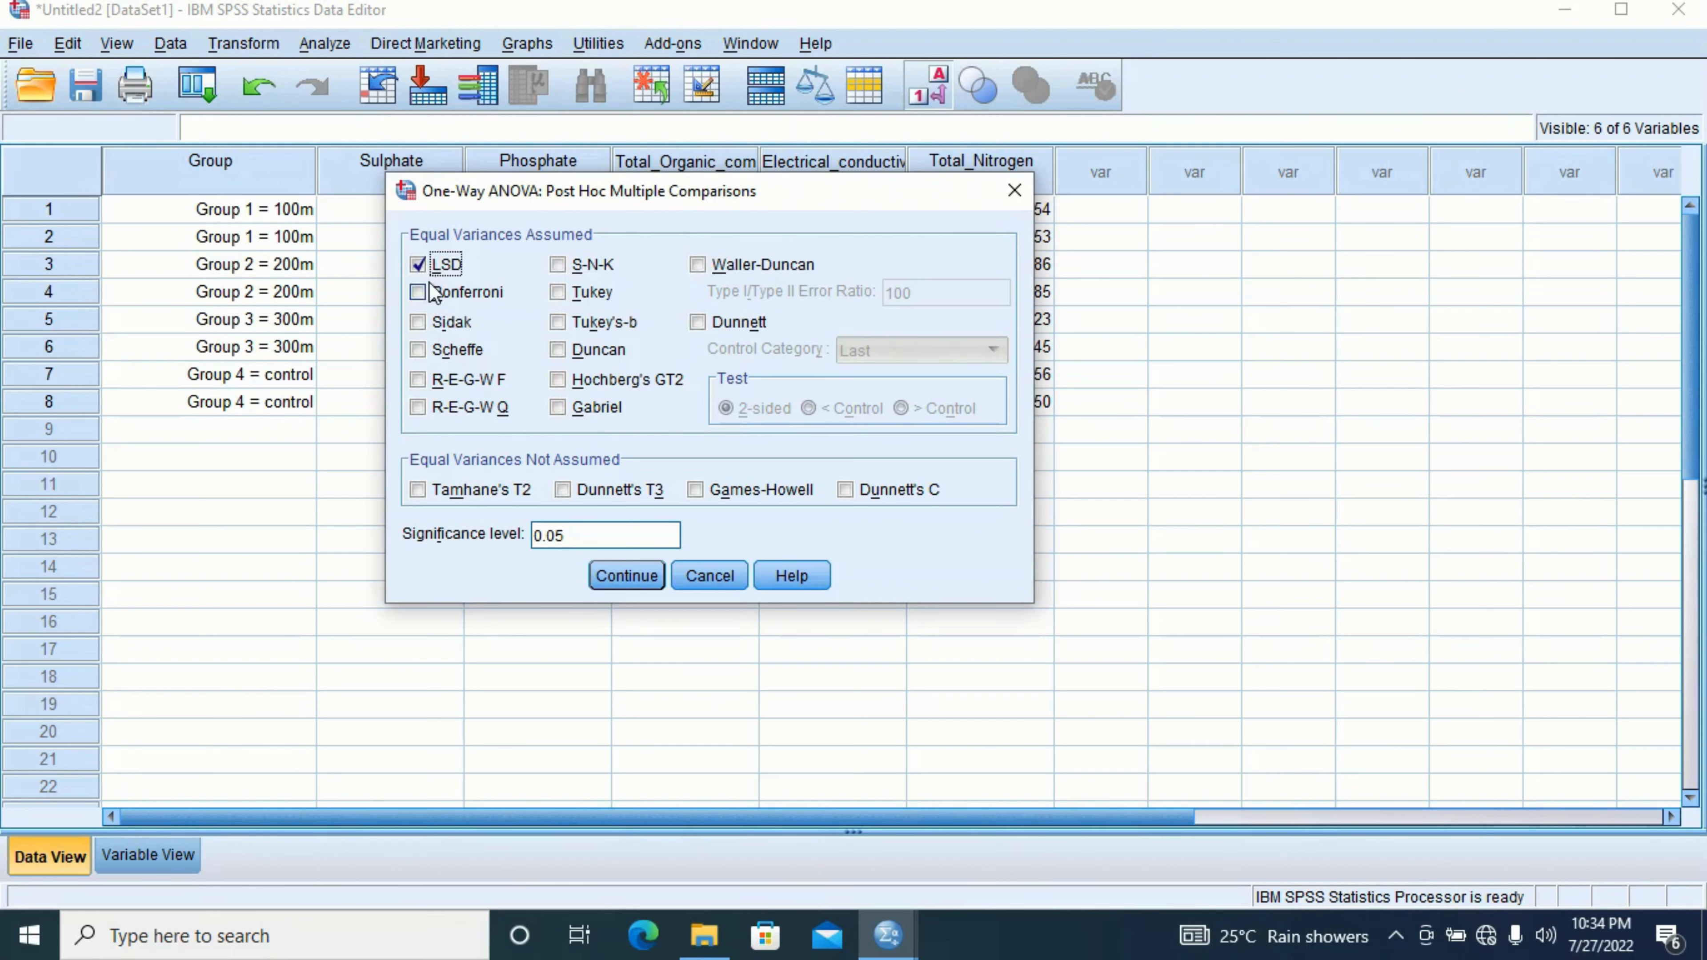
left_click(560, 350)
left_click(627, 575)
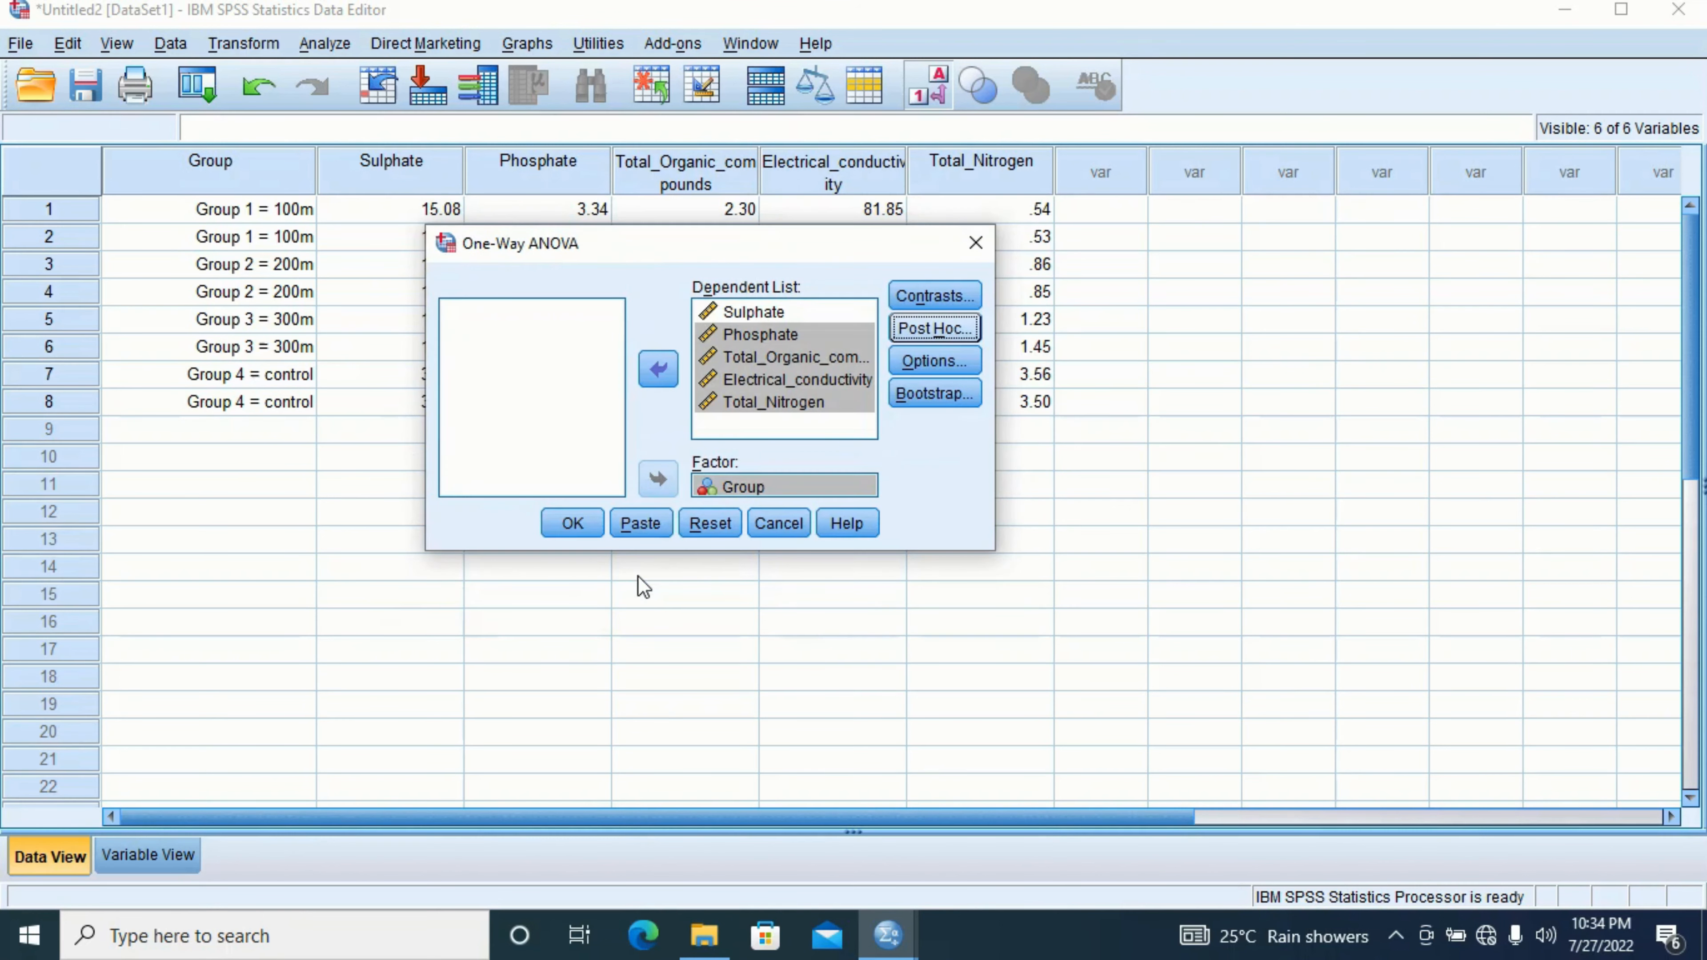
Include descriptive statistics in the output and run the one-way ANOVA without bootstrapping
left_click(931, 369)
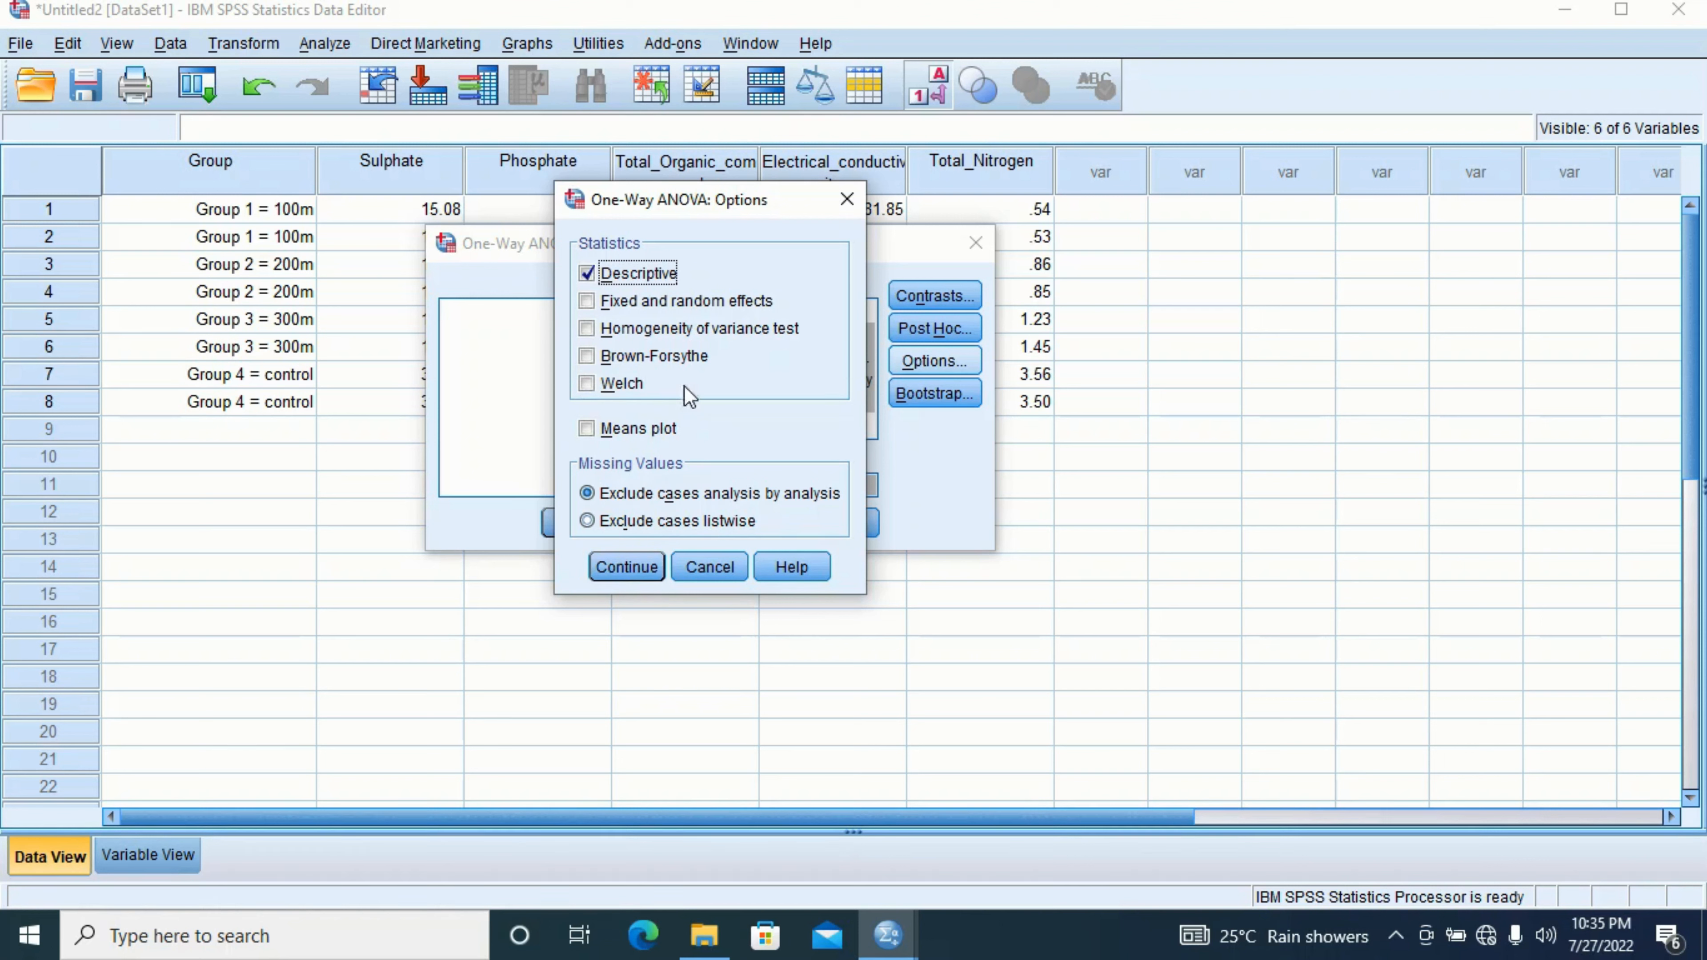
left_click(627, 568)
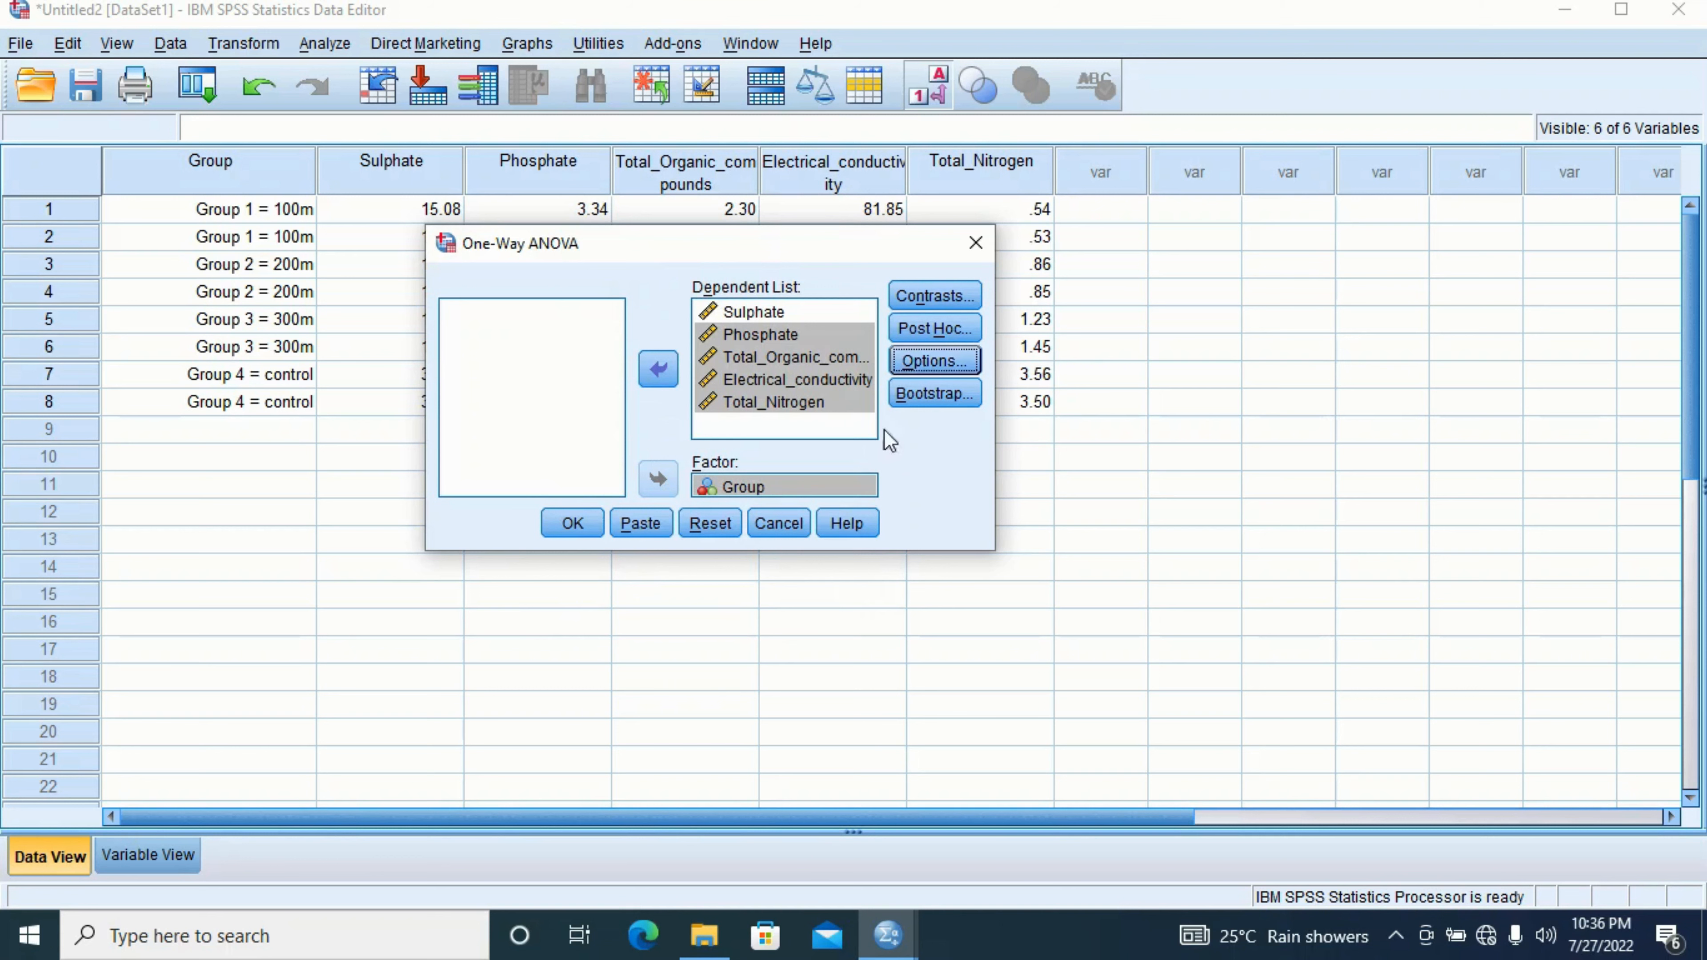
left_click(942, 403)
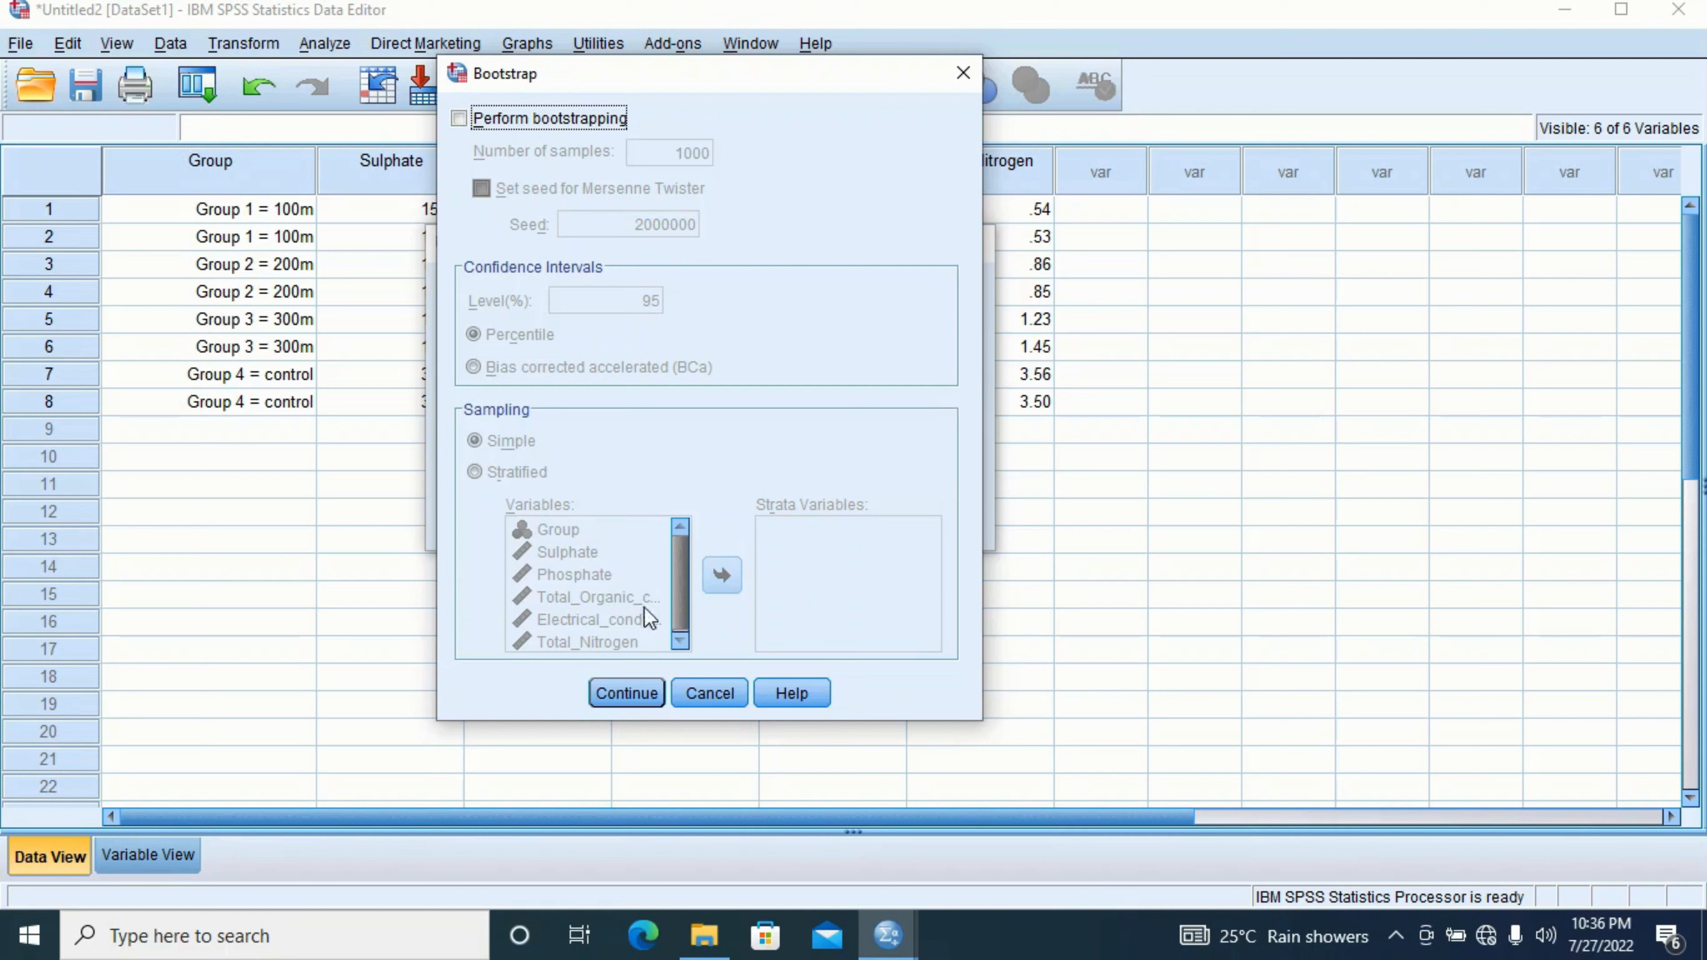
left_click(617, 693)
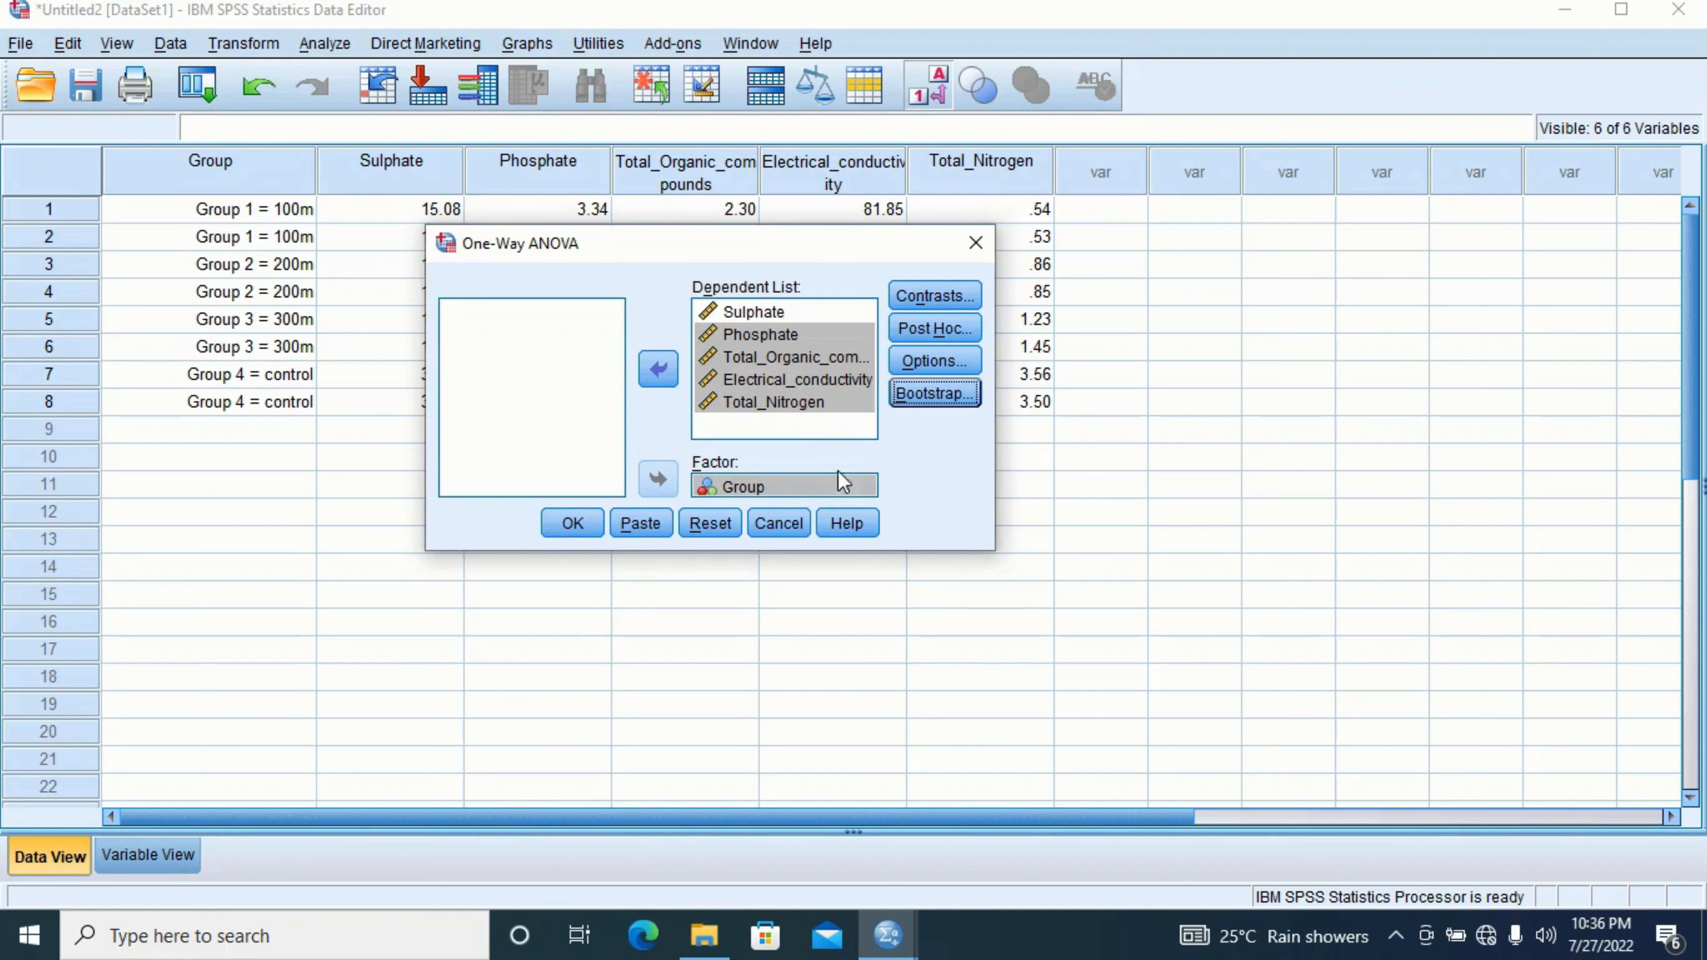
left_click(575, 526)
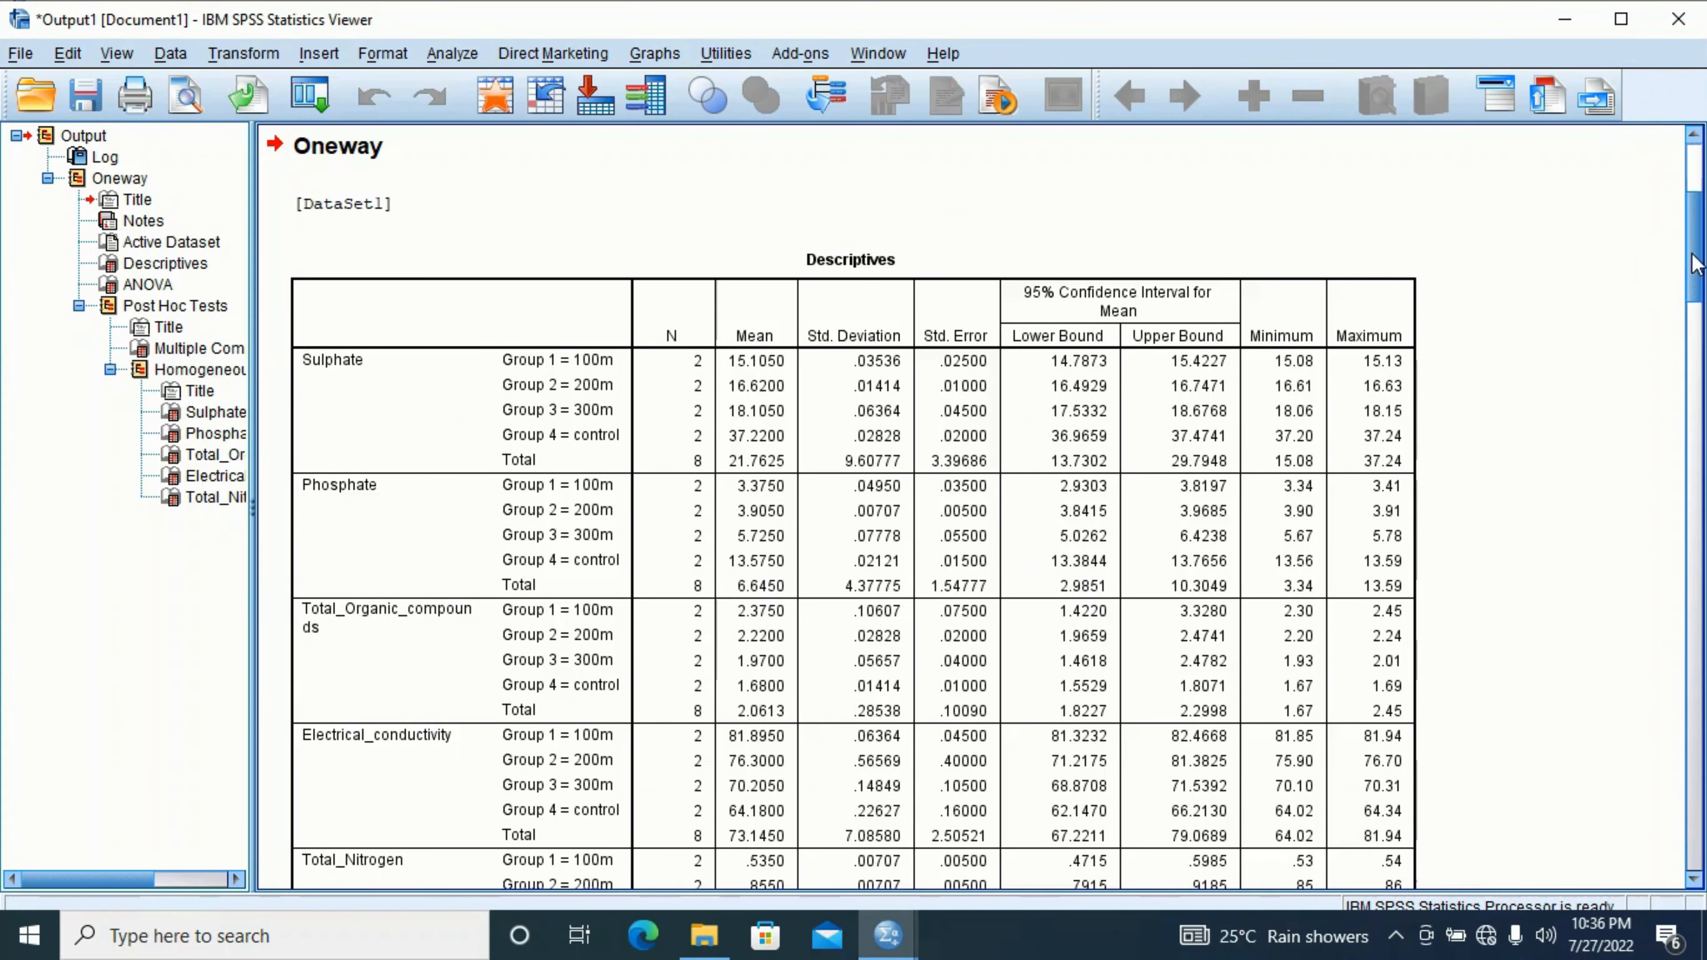
Examine the syntax log, the Oneway heading, the dataset label and the Descriptives table in the output
left_click_drag(1695, 264, 1699, 204)
left_click(1022, 303)
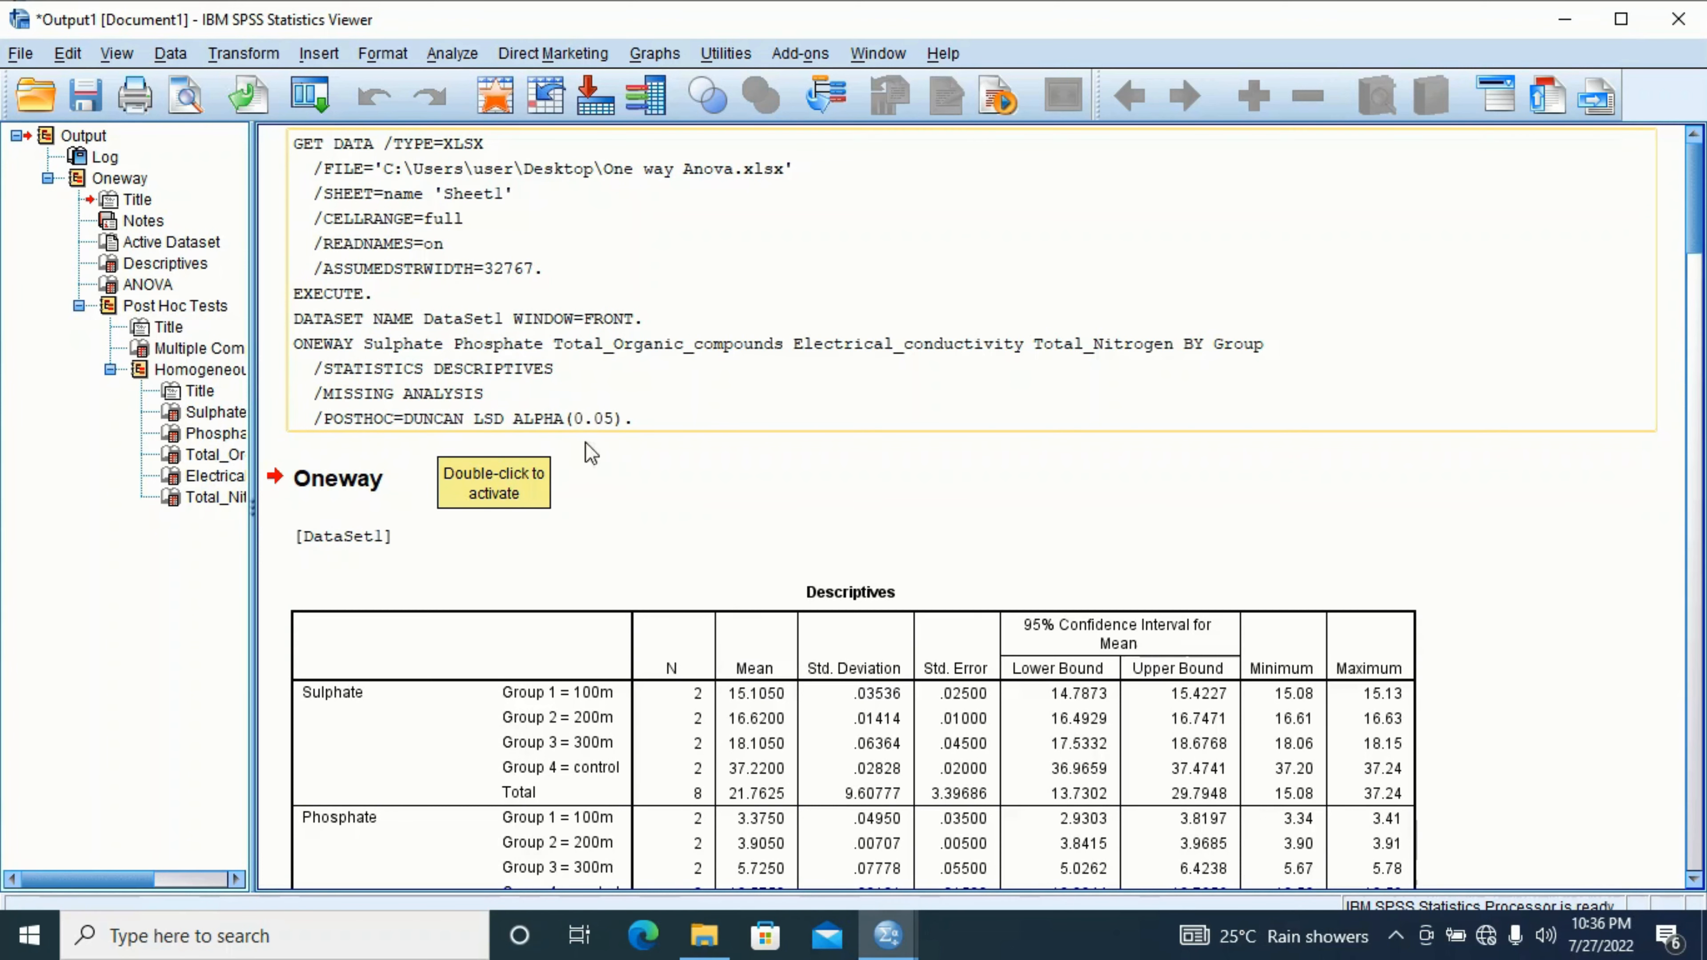
left_click(727, 692)
left_click(332, 493)
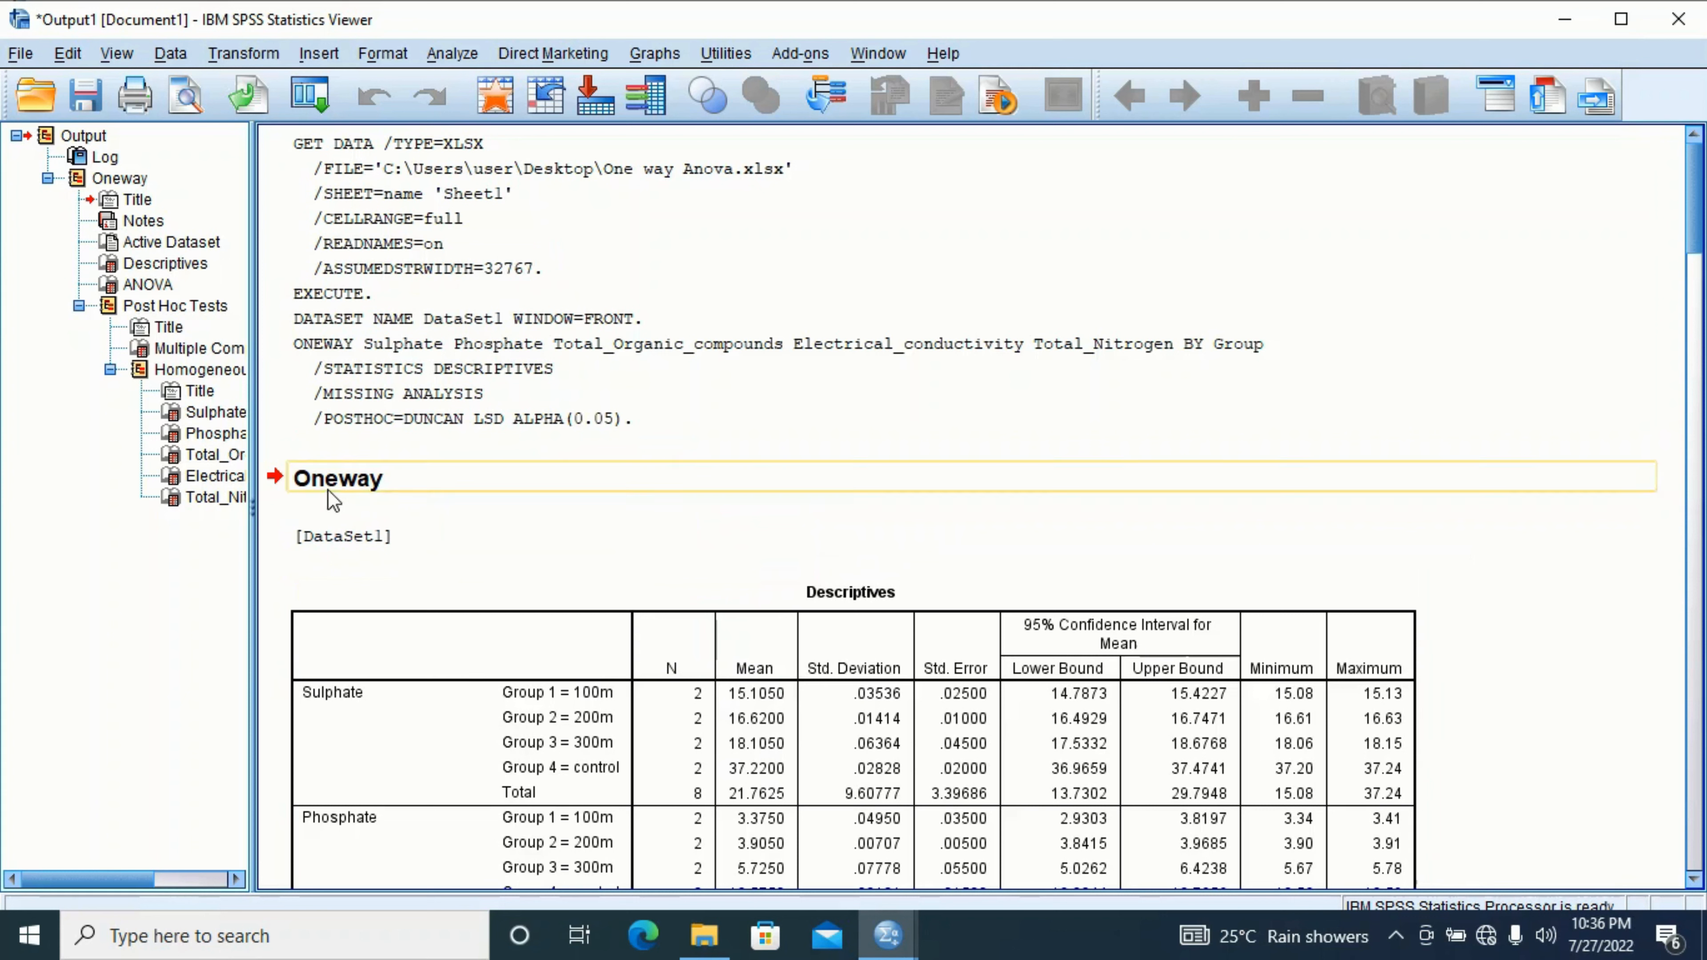
left_click(363, 491)
left_click(387, 567)
left_click(362, 536)
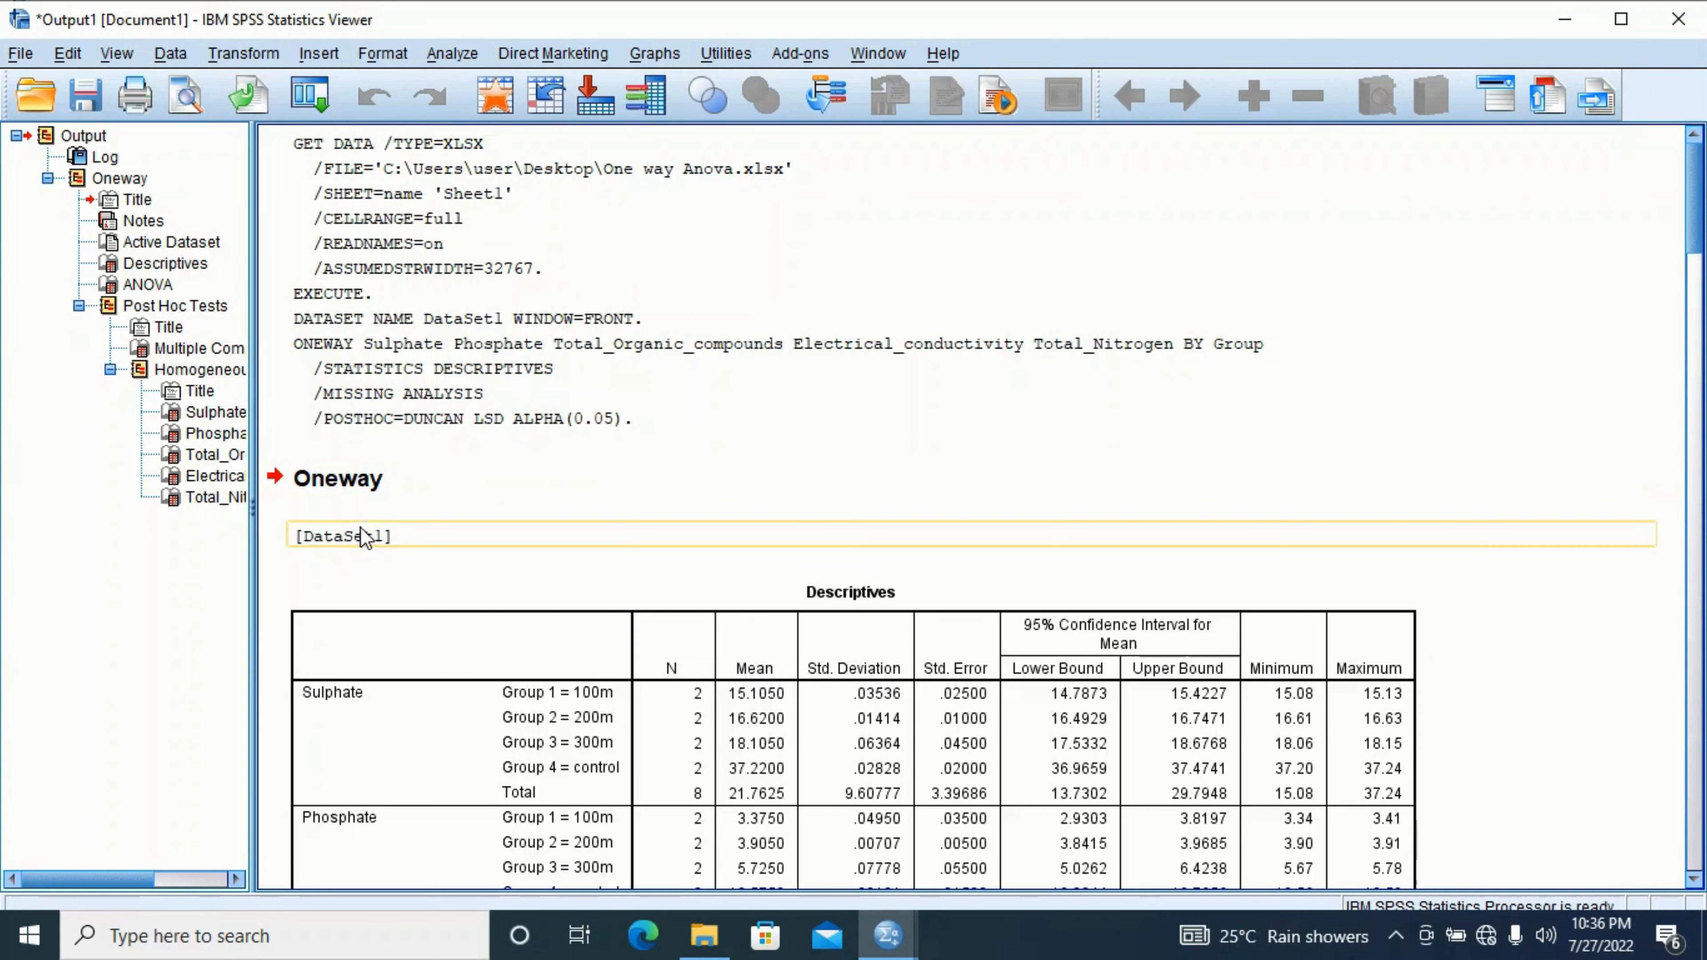
left_click(417, 537)
double_click(415, 536)
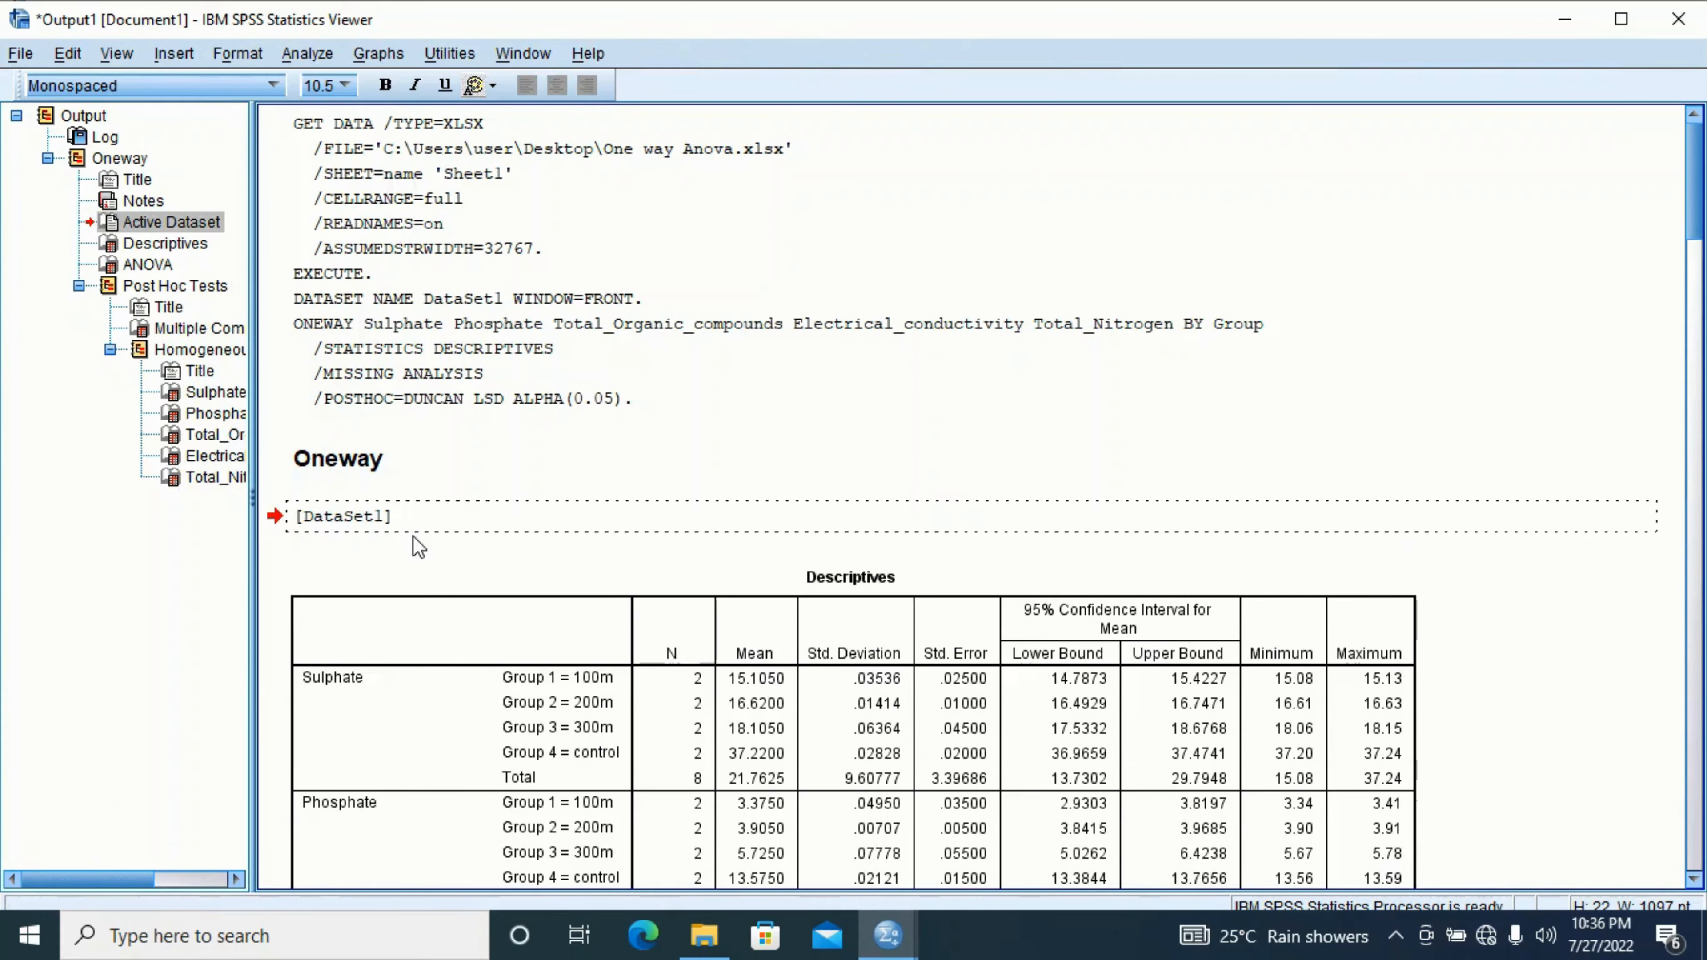
left_click(411, 577)
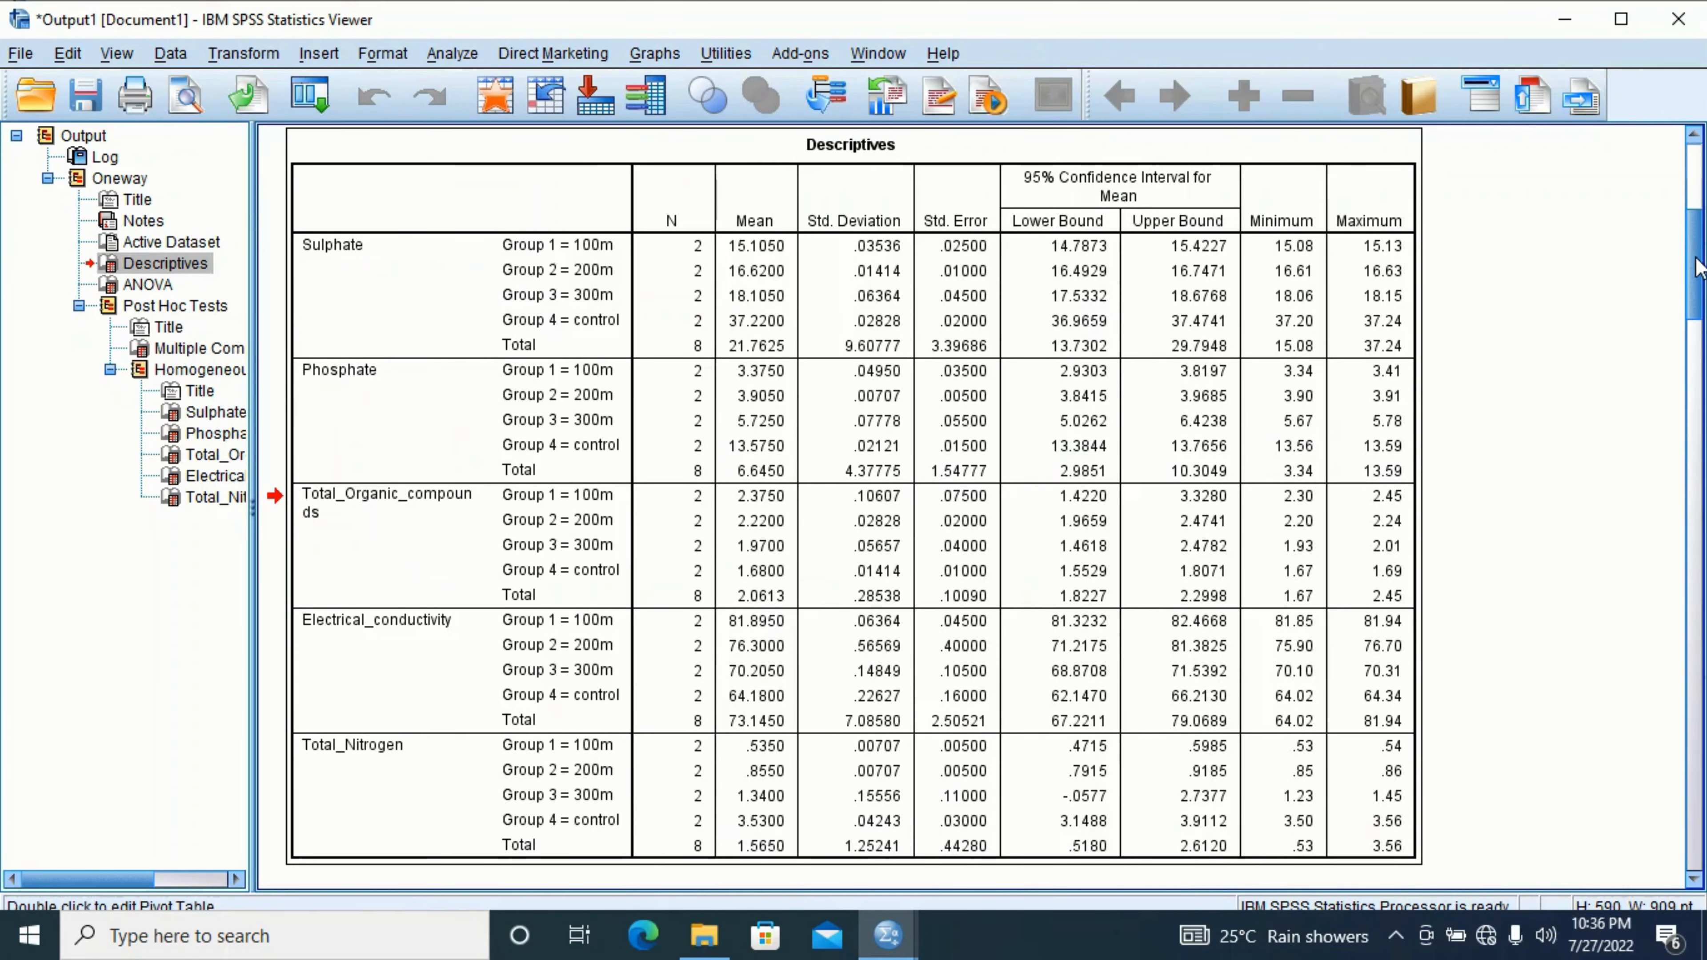
scroll(1698, 267, "up", 5)
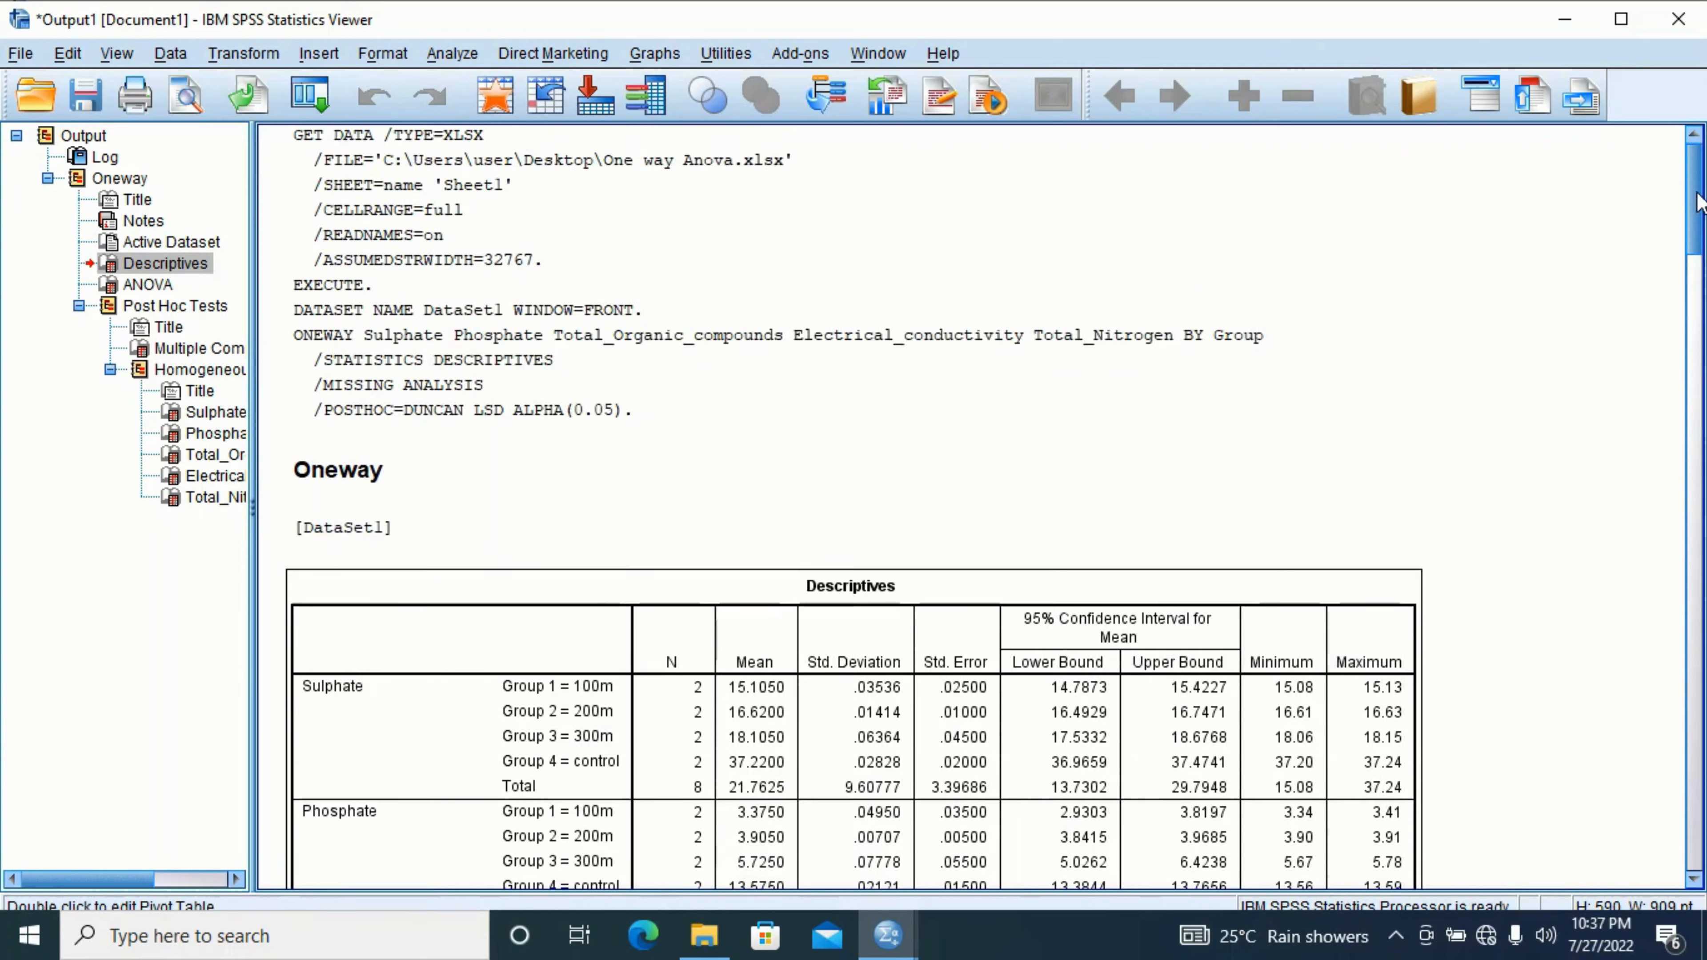
Replace the [DataSet1] label under the Oneway heading with the text SOIL COMPOSITION
double_click(473, 531)
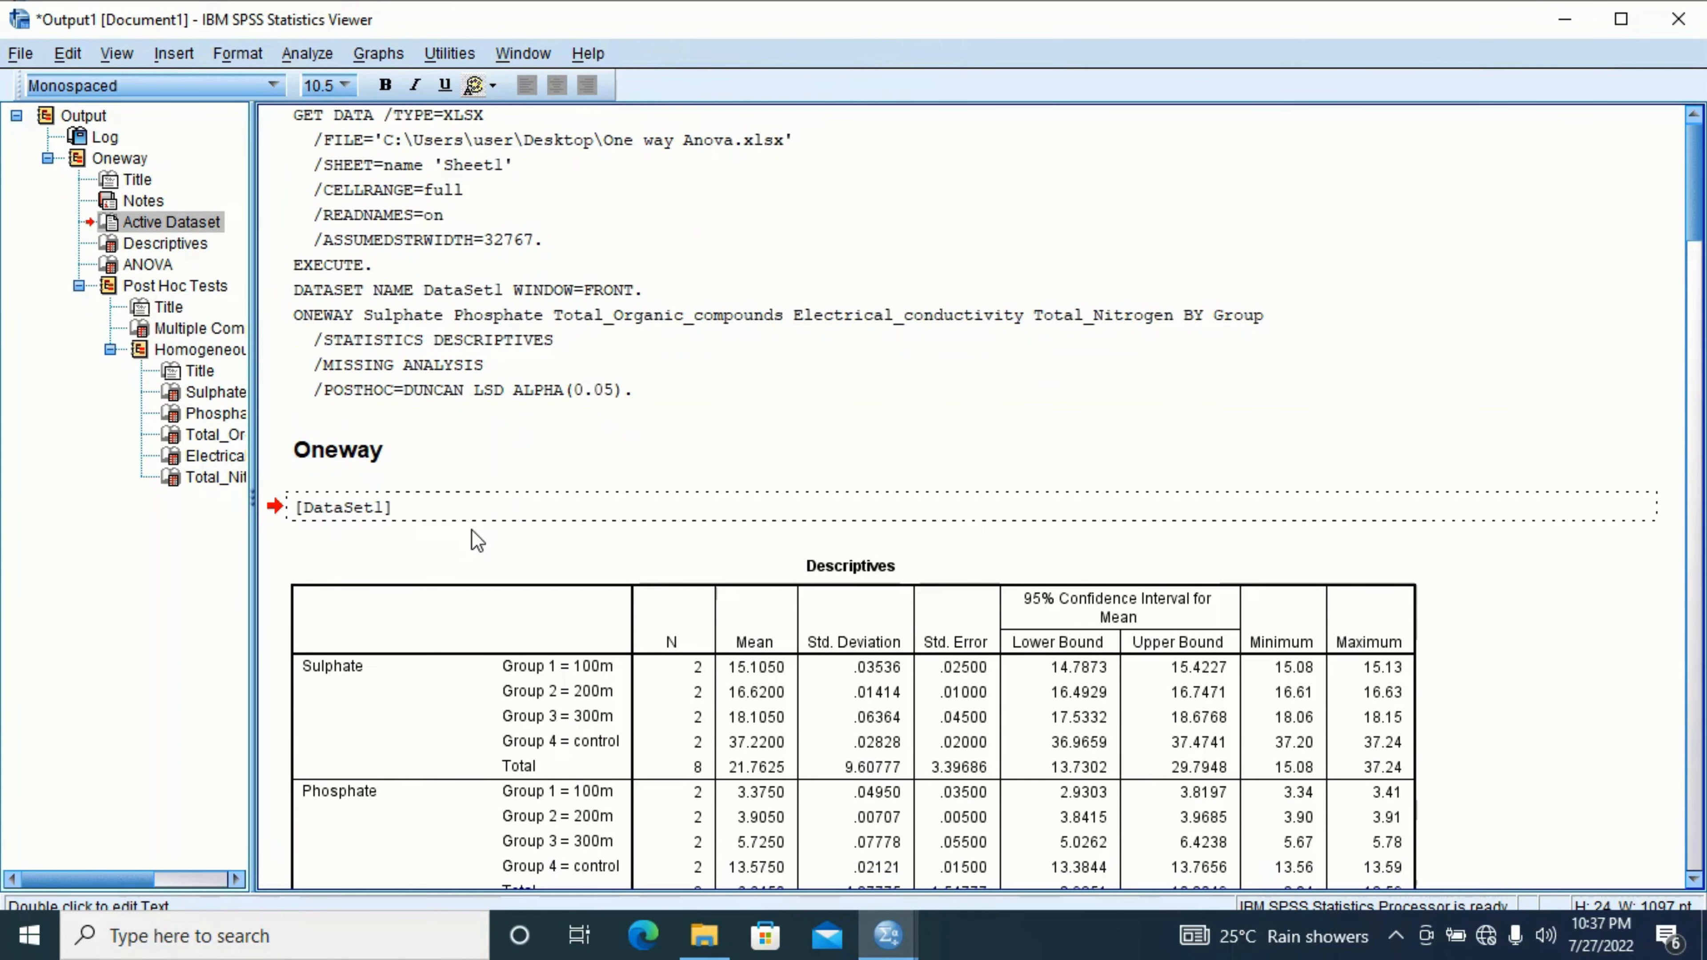
key("BackSpace")
key("BackSpace")
key("BackSpace")
key("BackSpace")
key("BackSpace")
key("BackSpace")
key("BackSpace")
key("BackSpace")
key("BackSpace")
key("BackSpace")
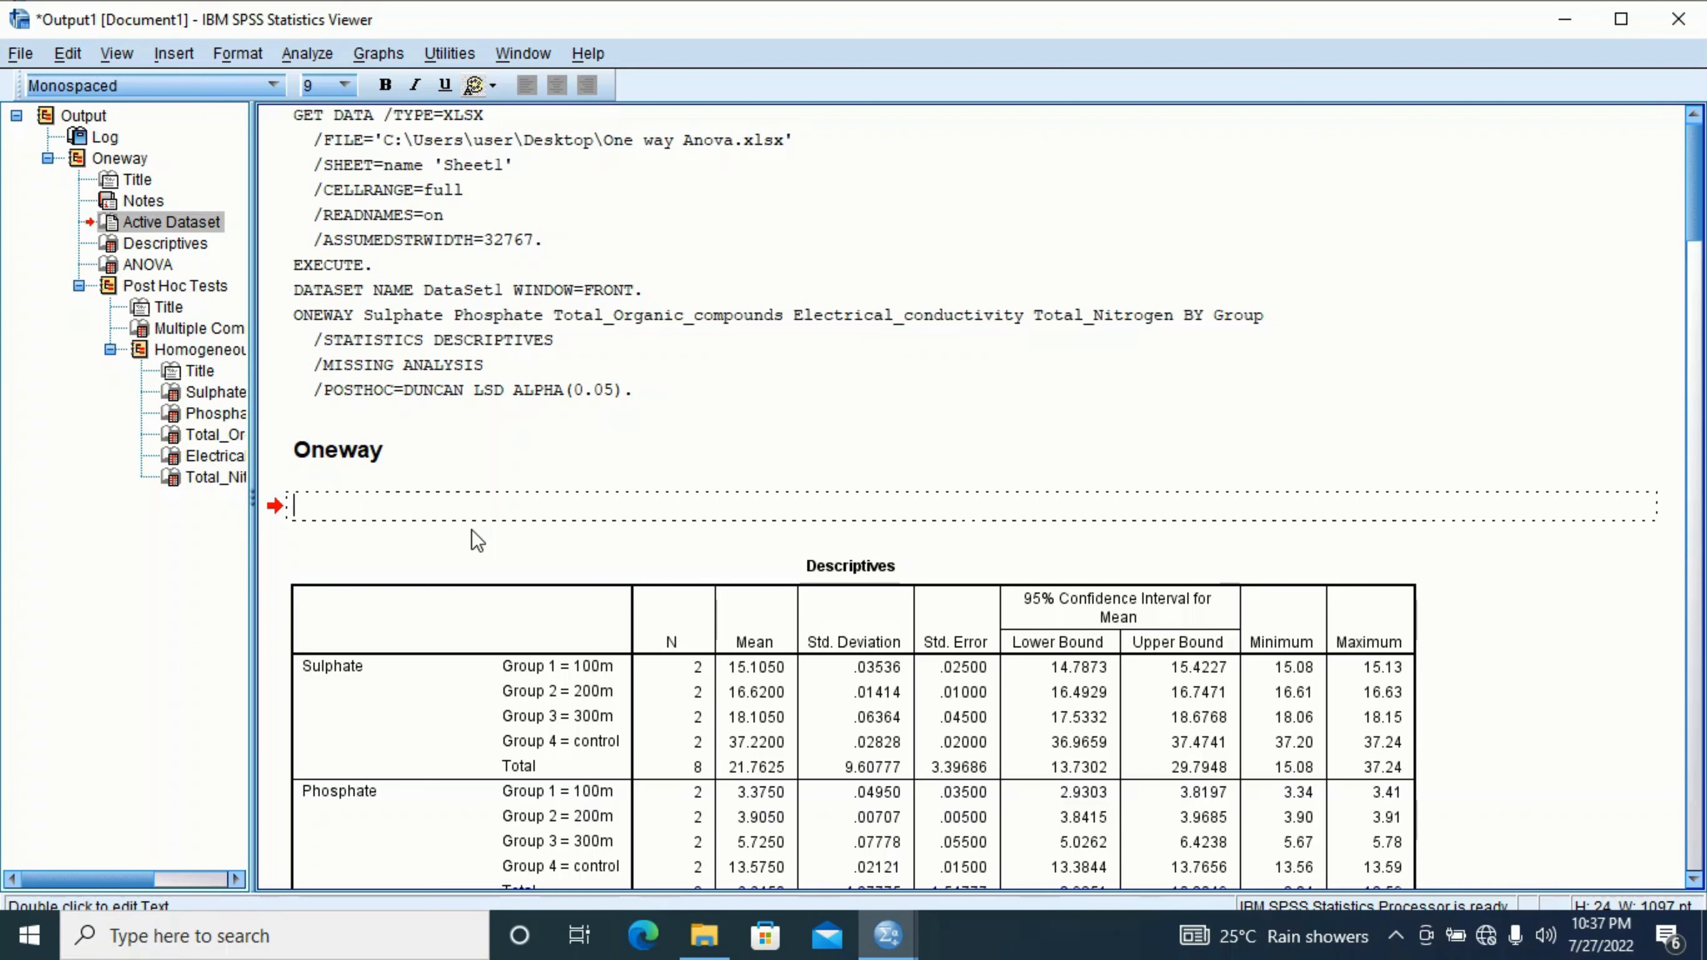
type("SIOL COMP")
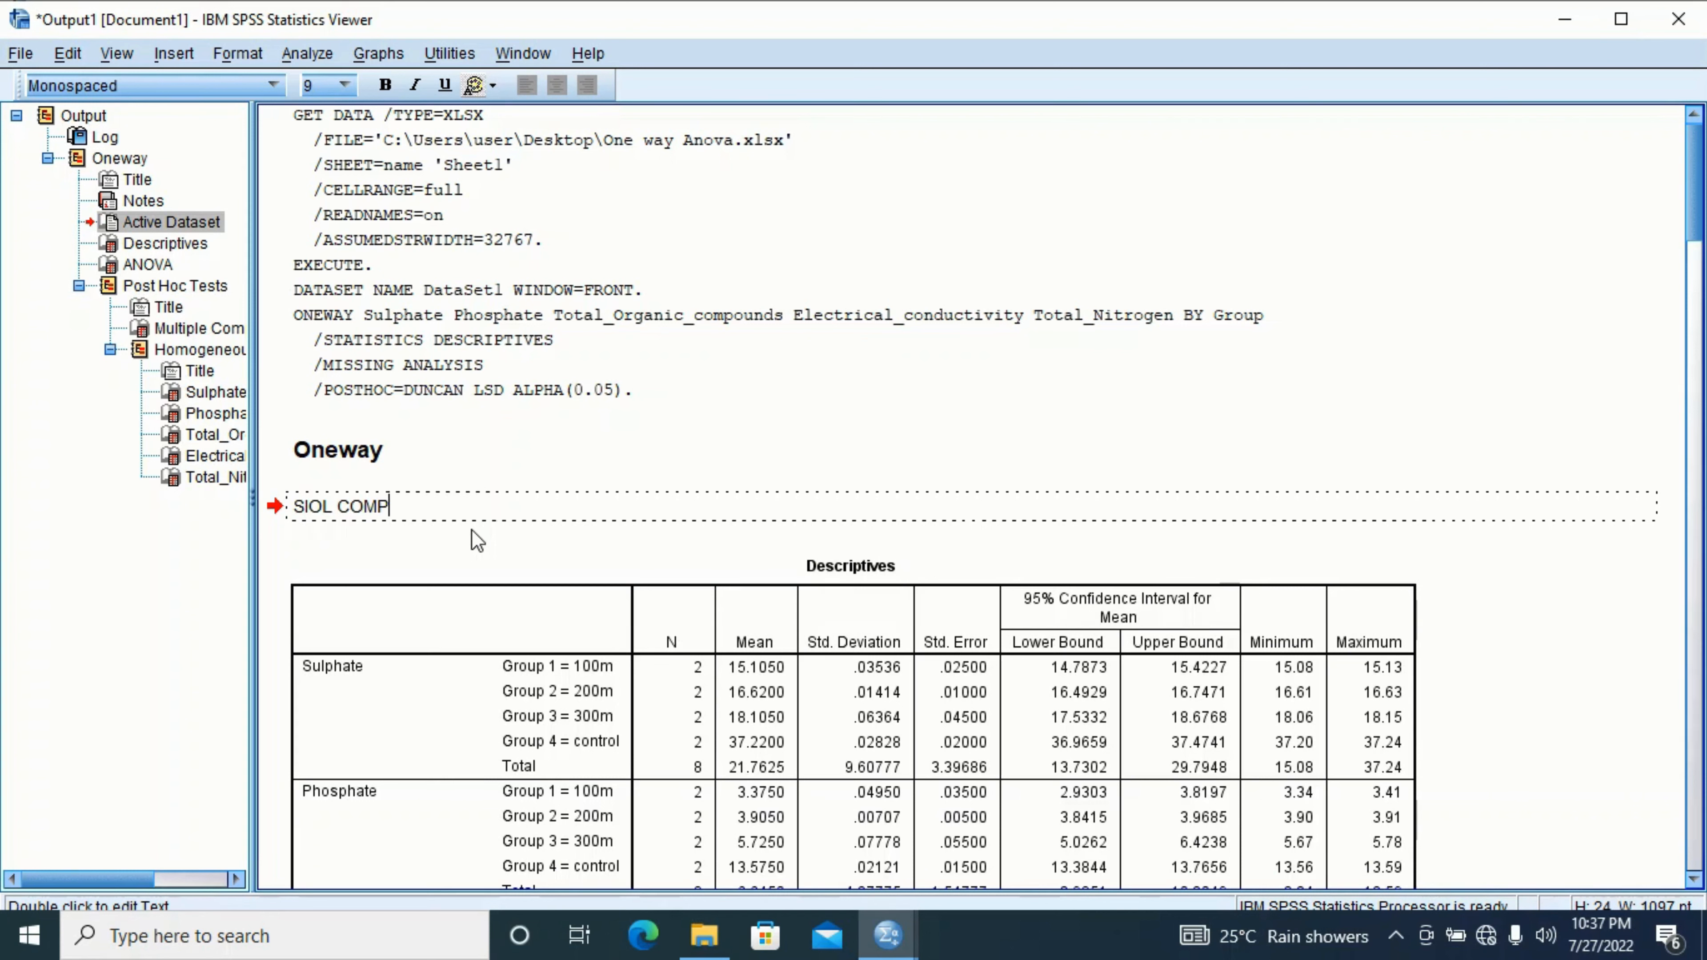
type("OSITION")
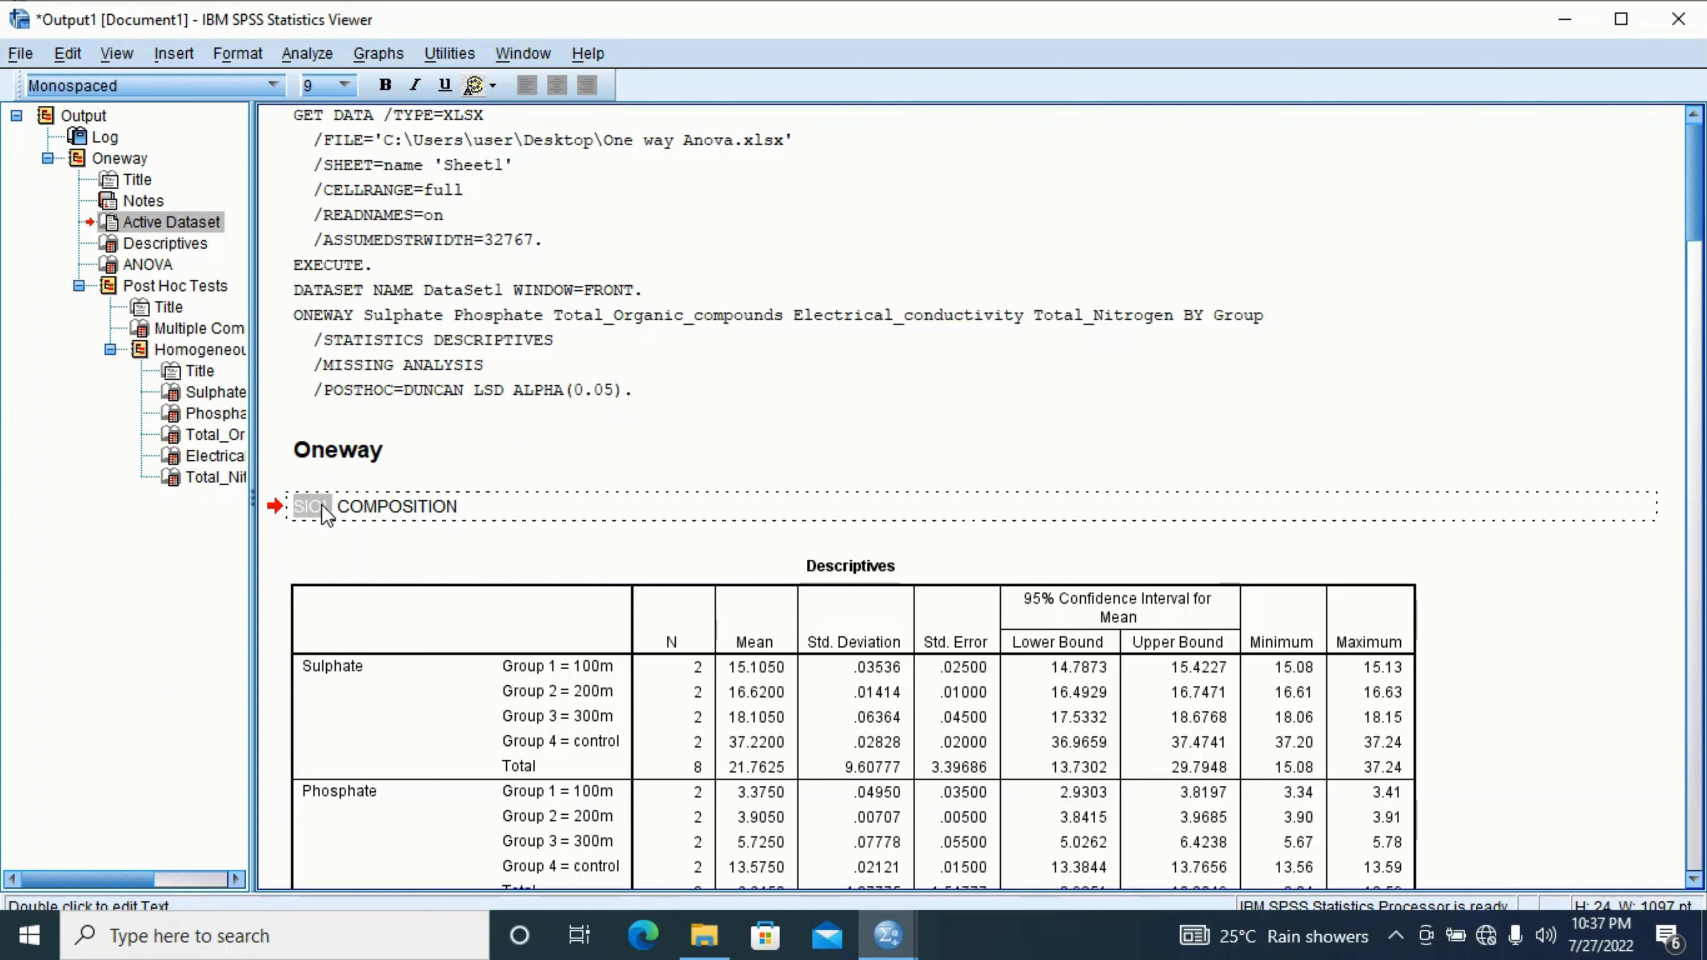
type("S")
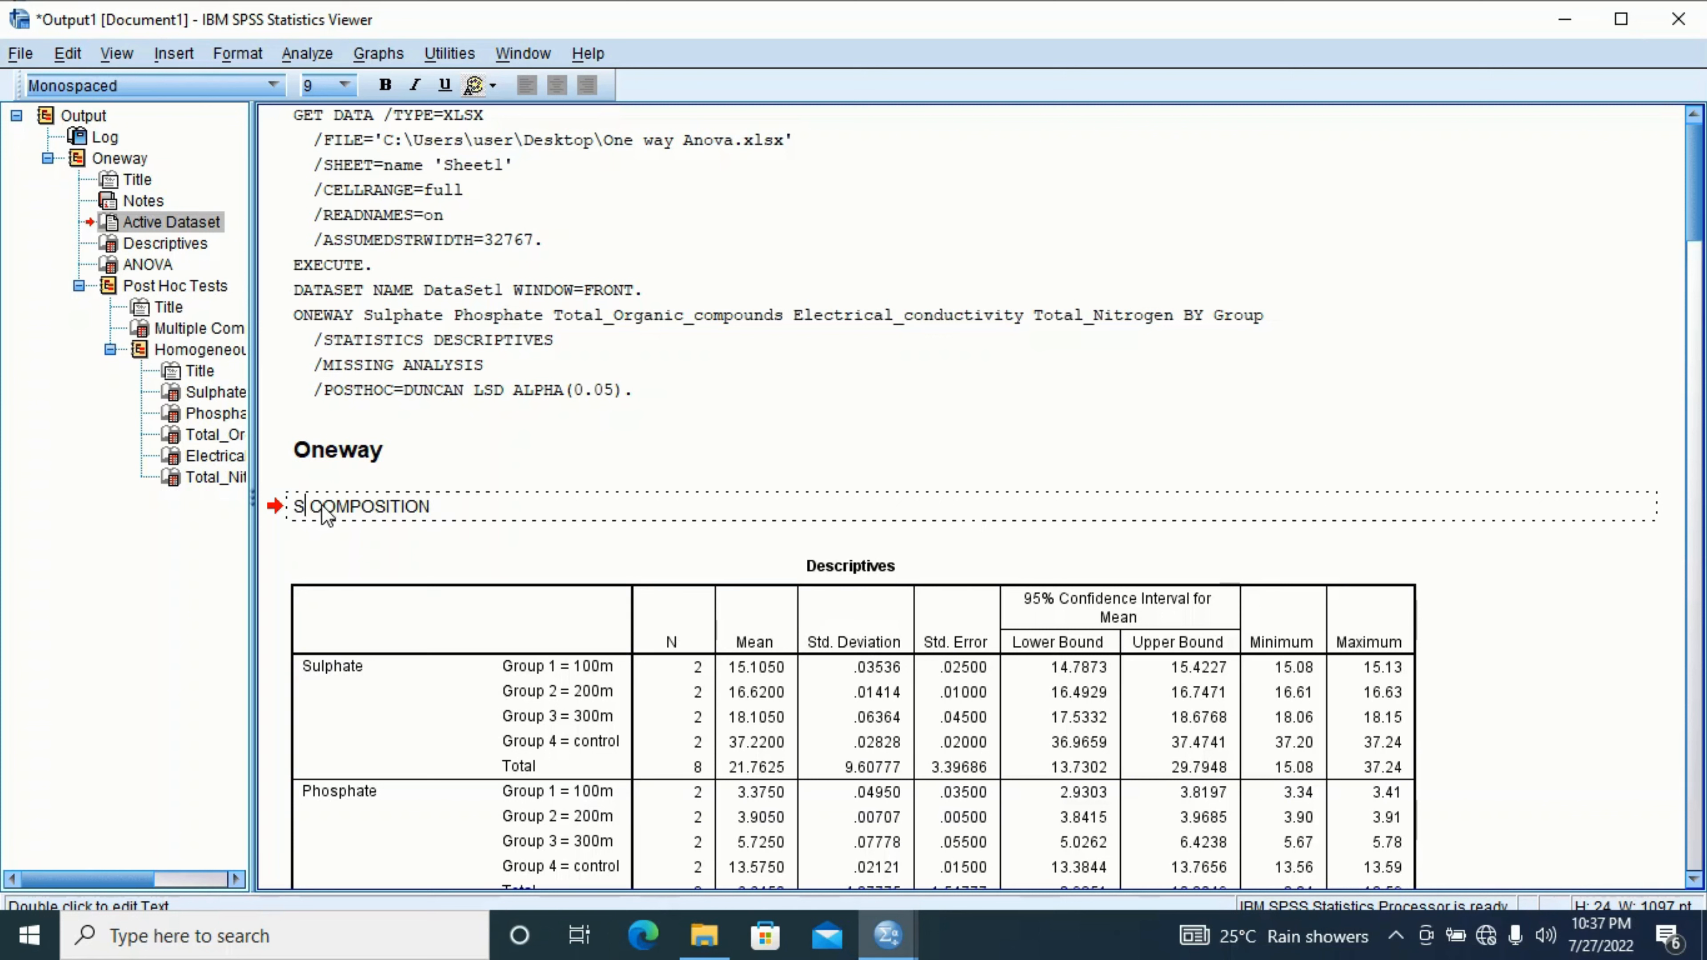
type("OIL")
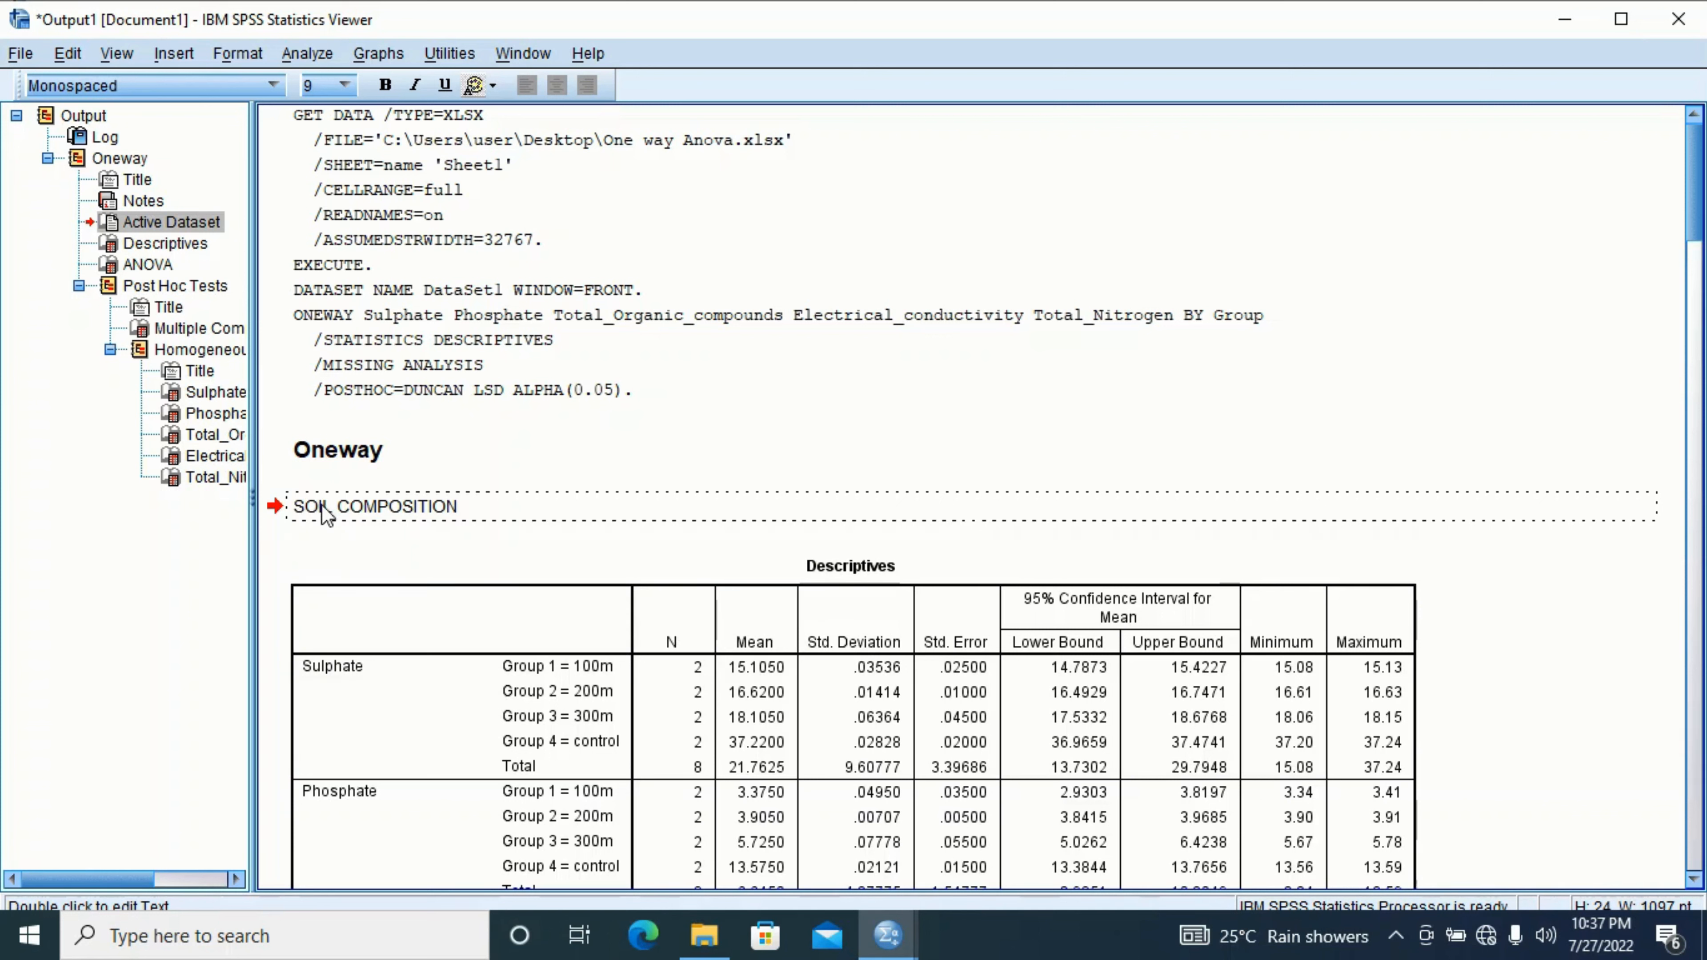
left_click(1515, 644)
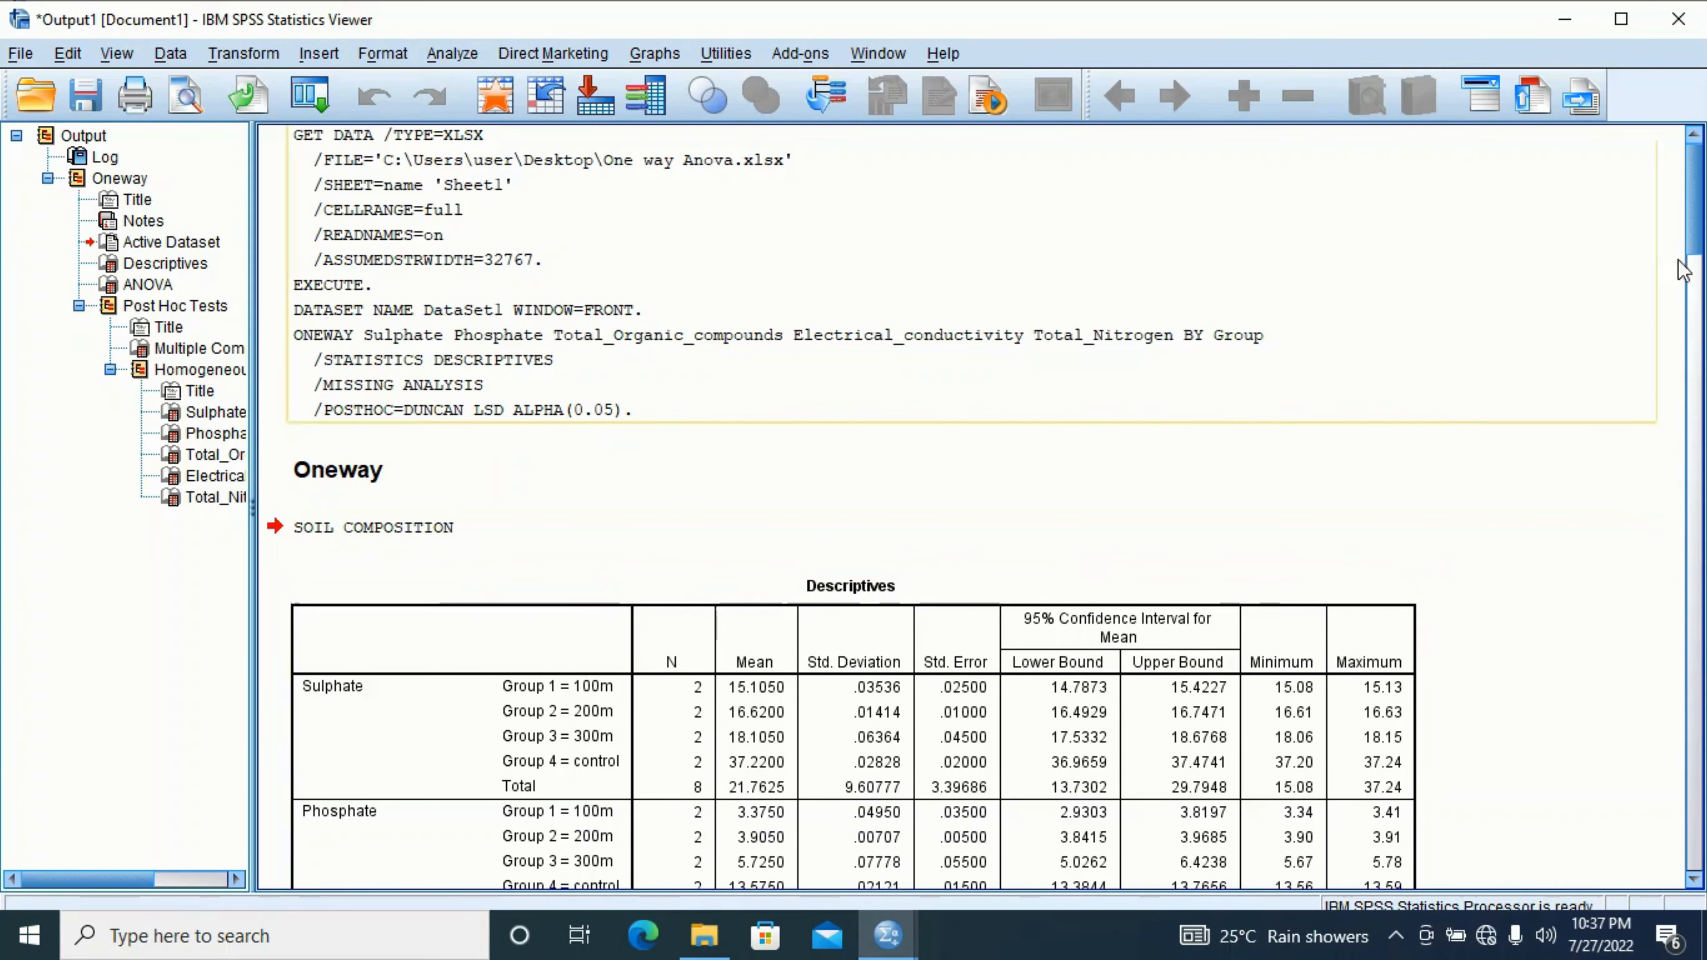
Examine the ANOVA results, the LSD Multiple Comparisons and the Duncan Homogeneous Subsets tables, and return to the start of the output
left_click_drag(1693, 138, 1698, 448)
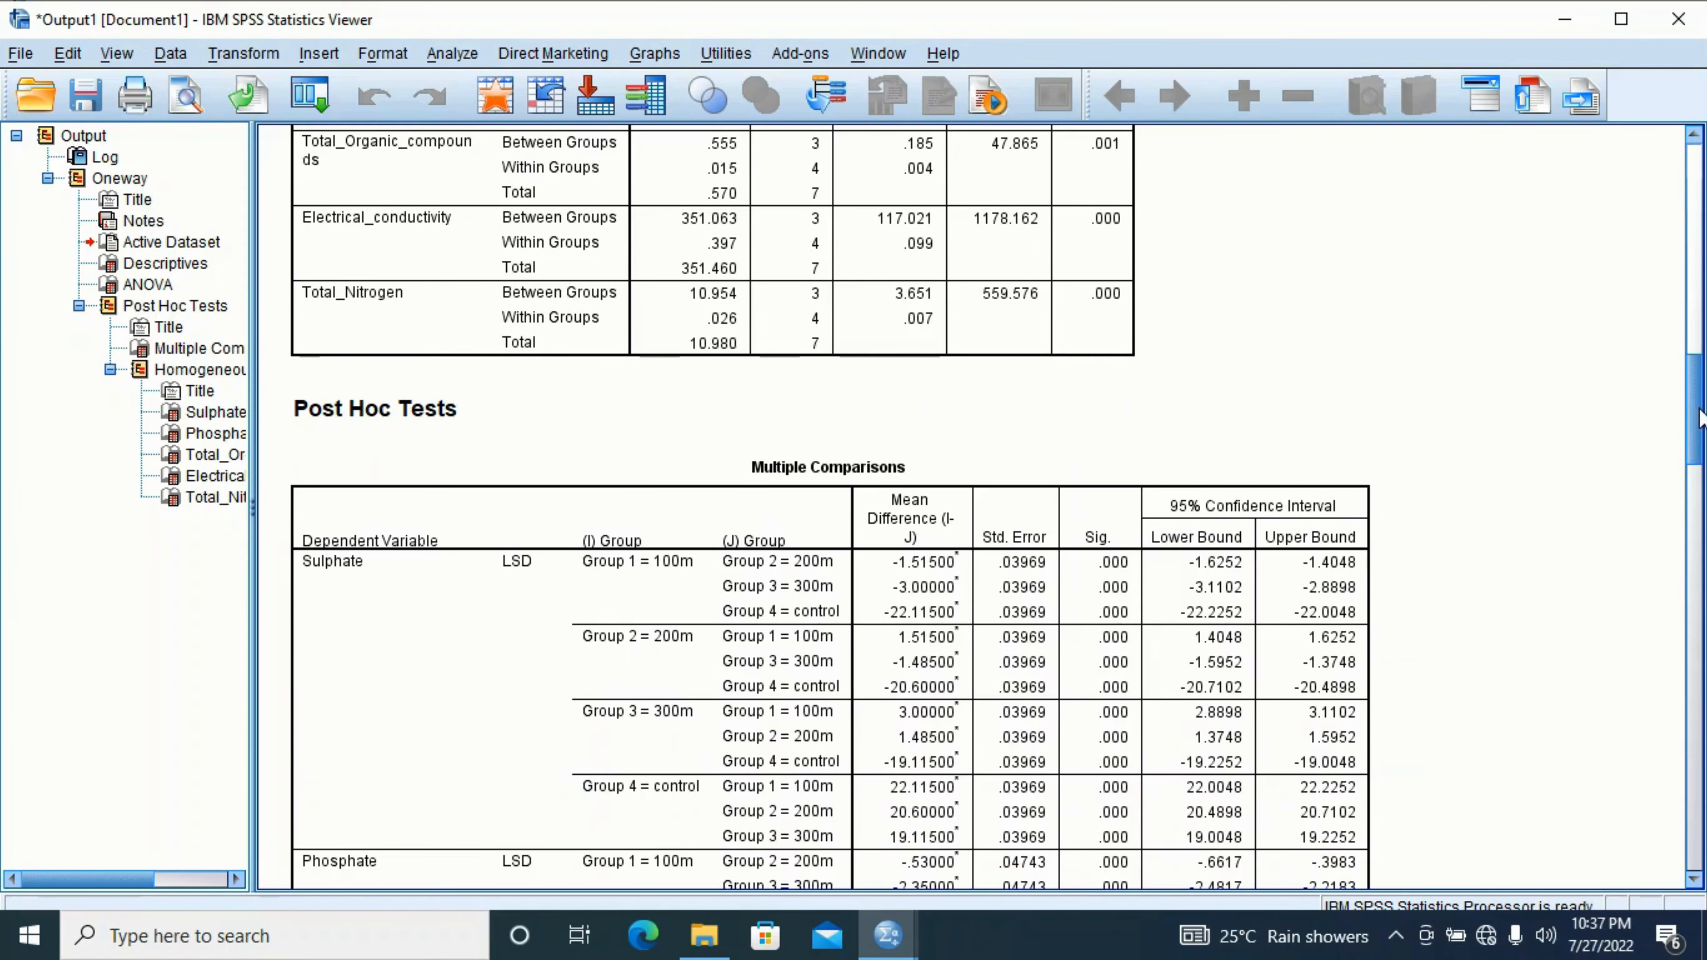
left_click_drag(1698, 447, 1697, 656)
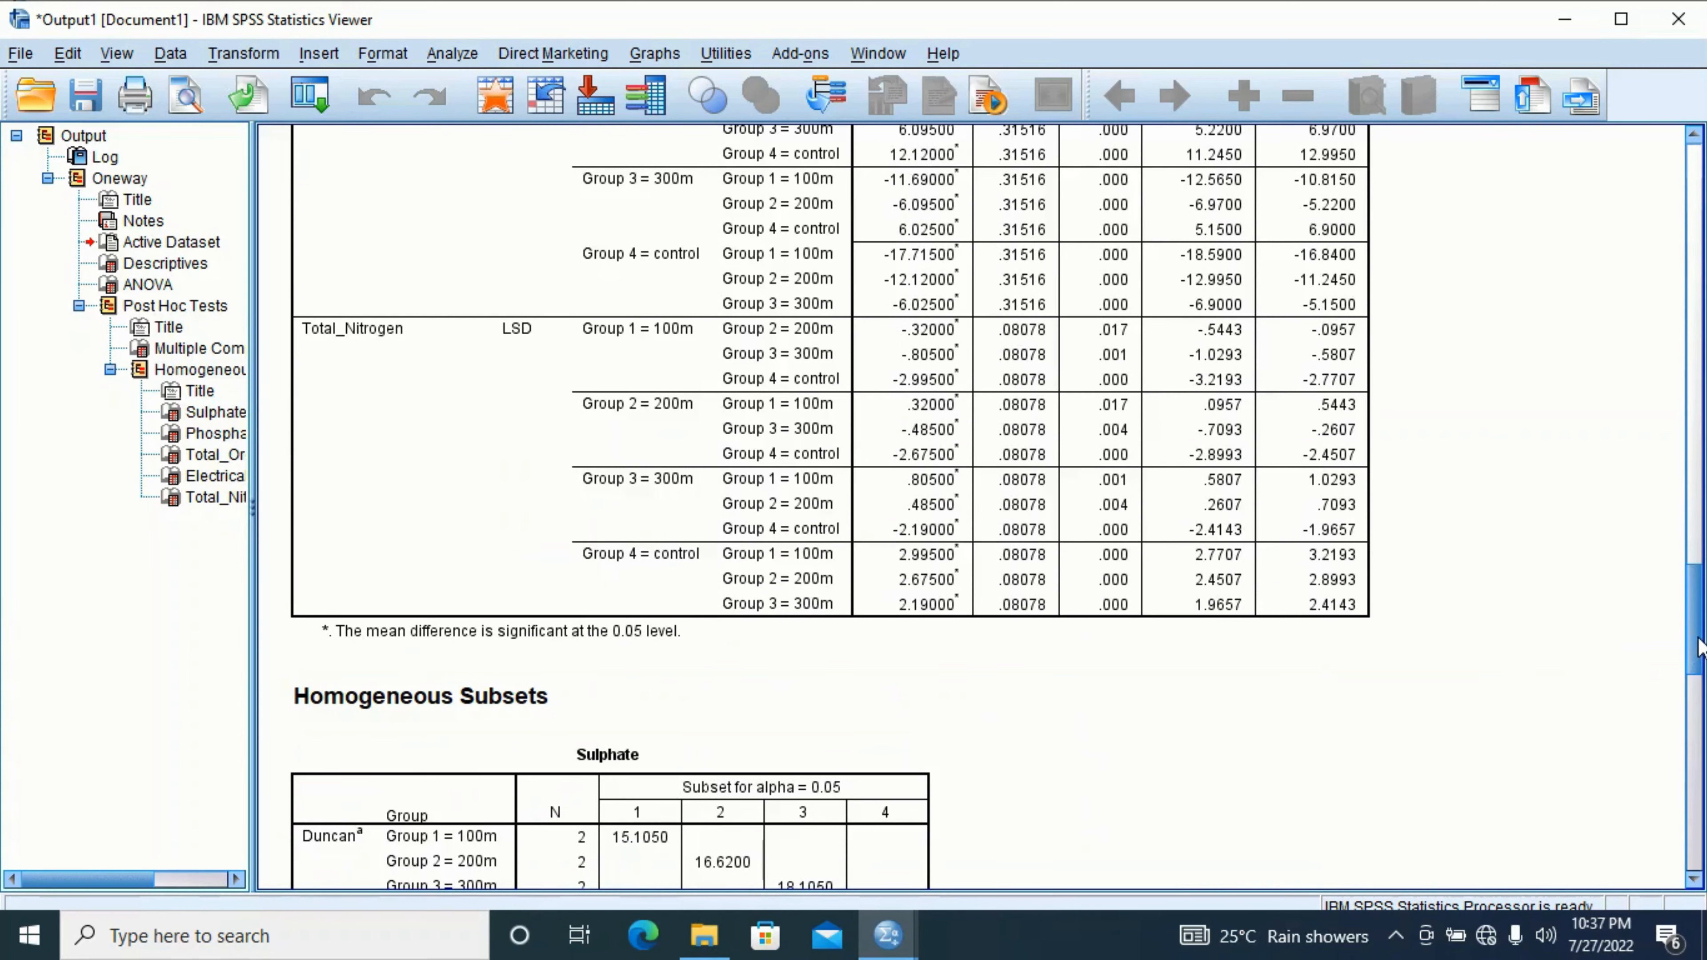
mouse_move(1697, 649)
left_mouse_down()
mouse_move(1691, 840)
mouse_move(1693, 656)
left_mouse_up()
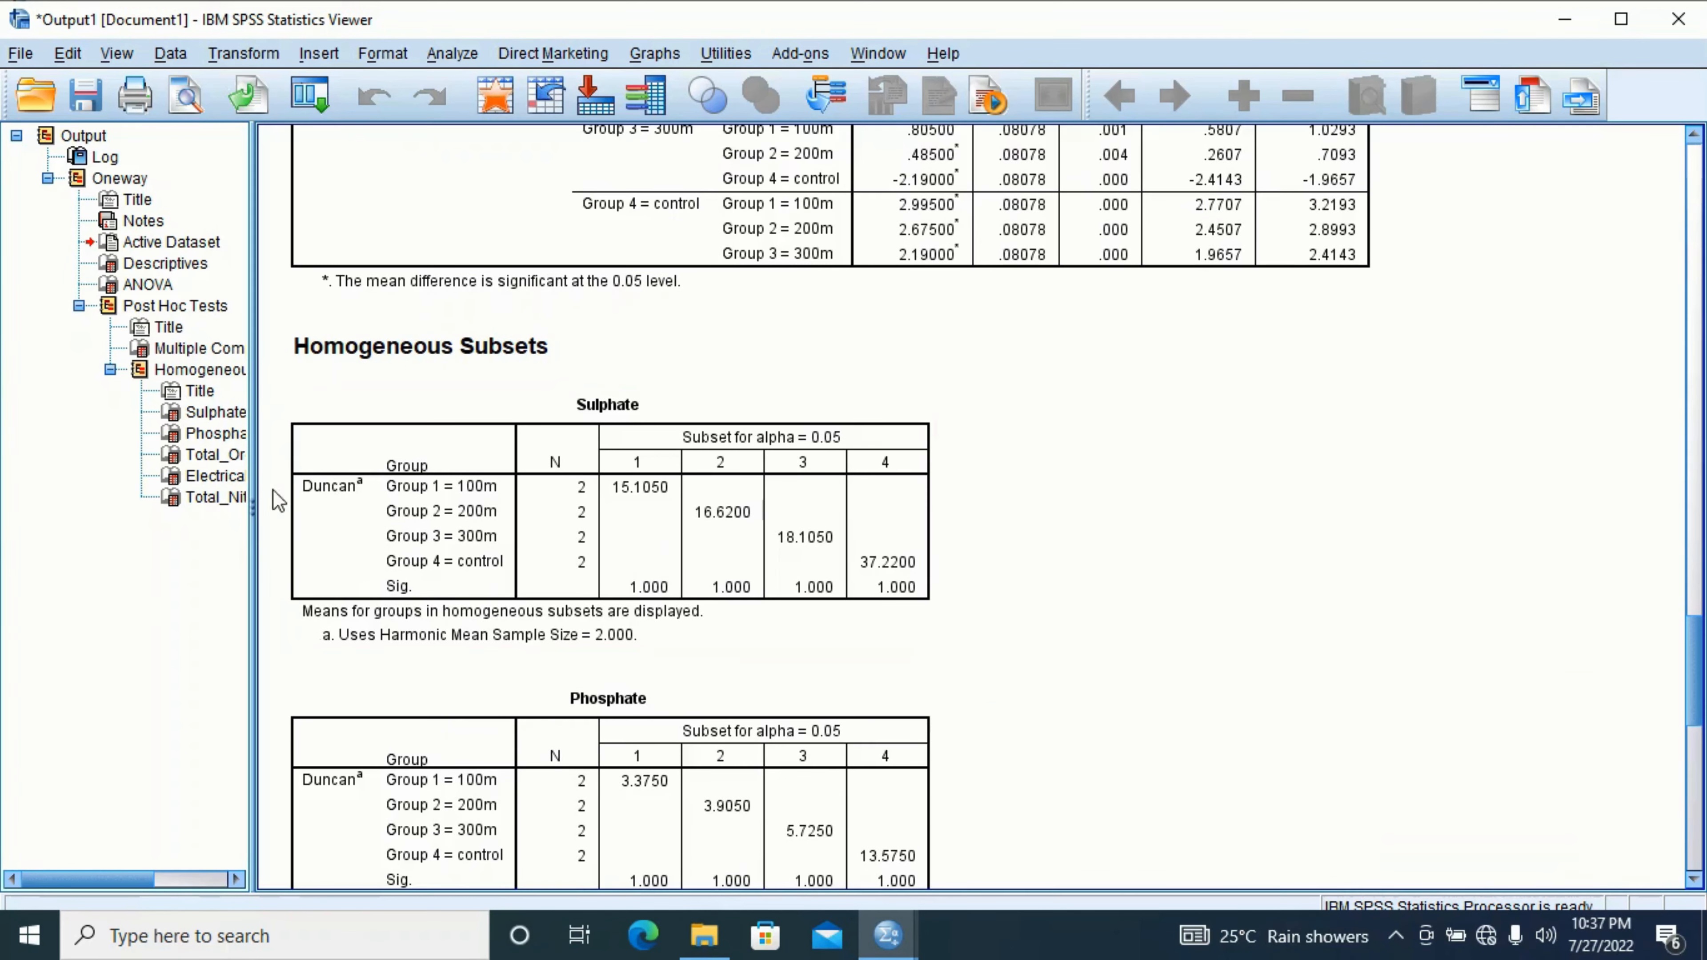
left_click(372, 511)
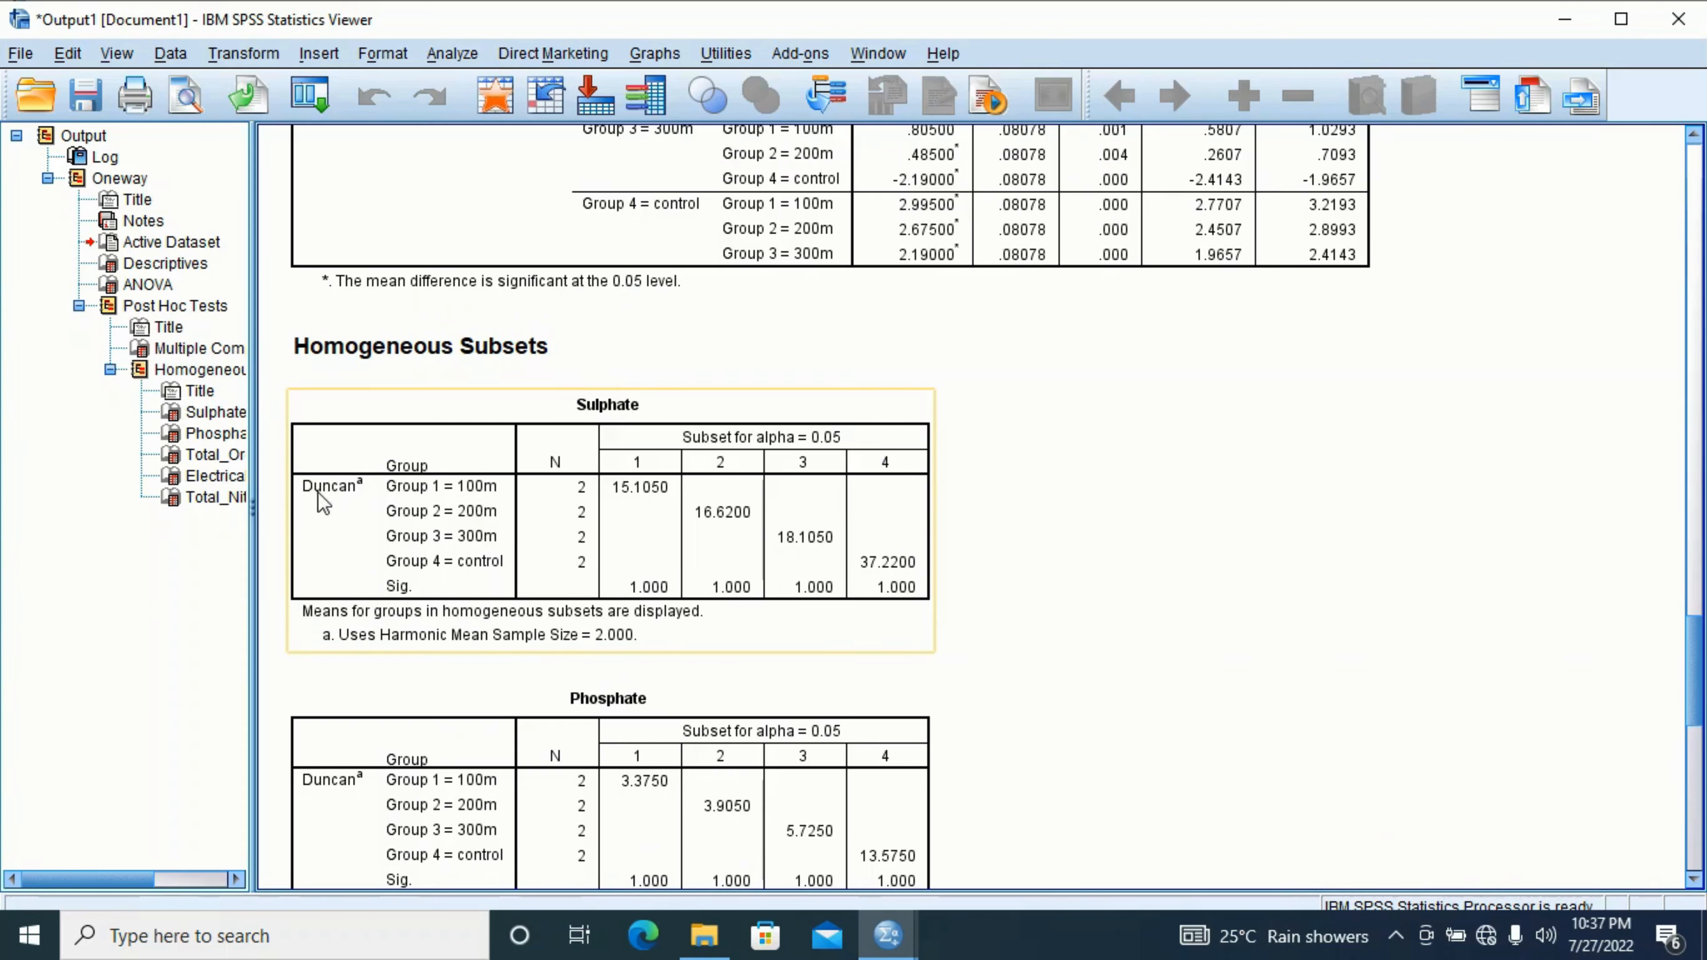
left_click(404, 342)
left_click(296, 508)
left_click(1277, 598)
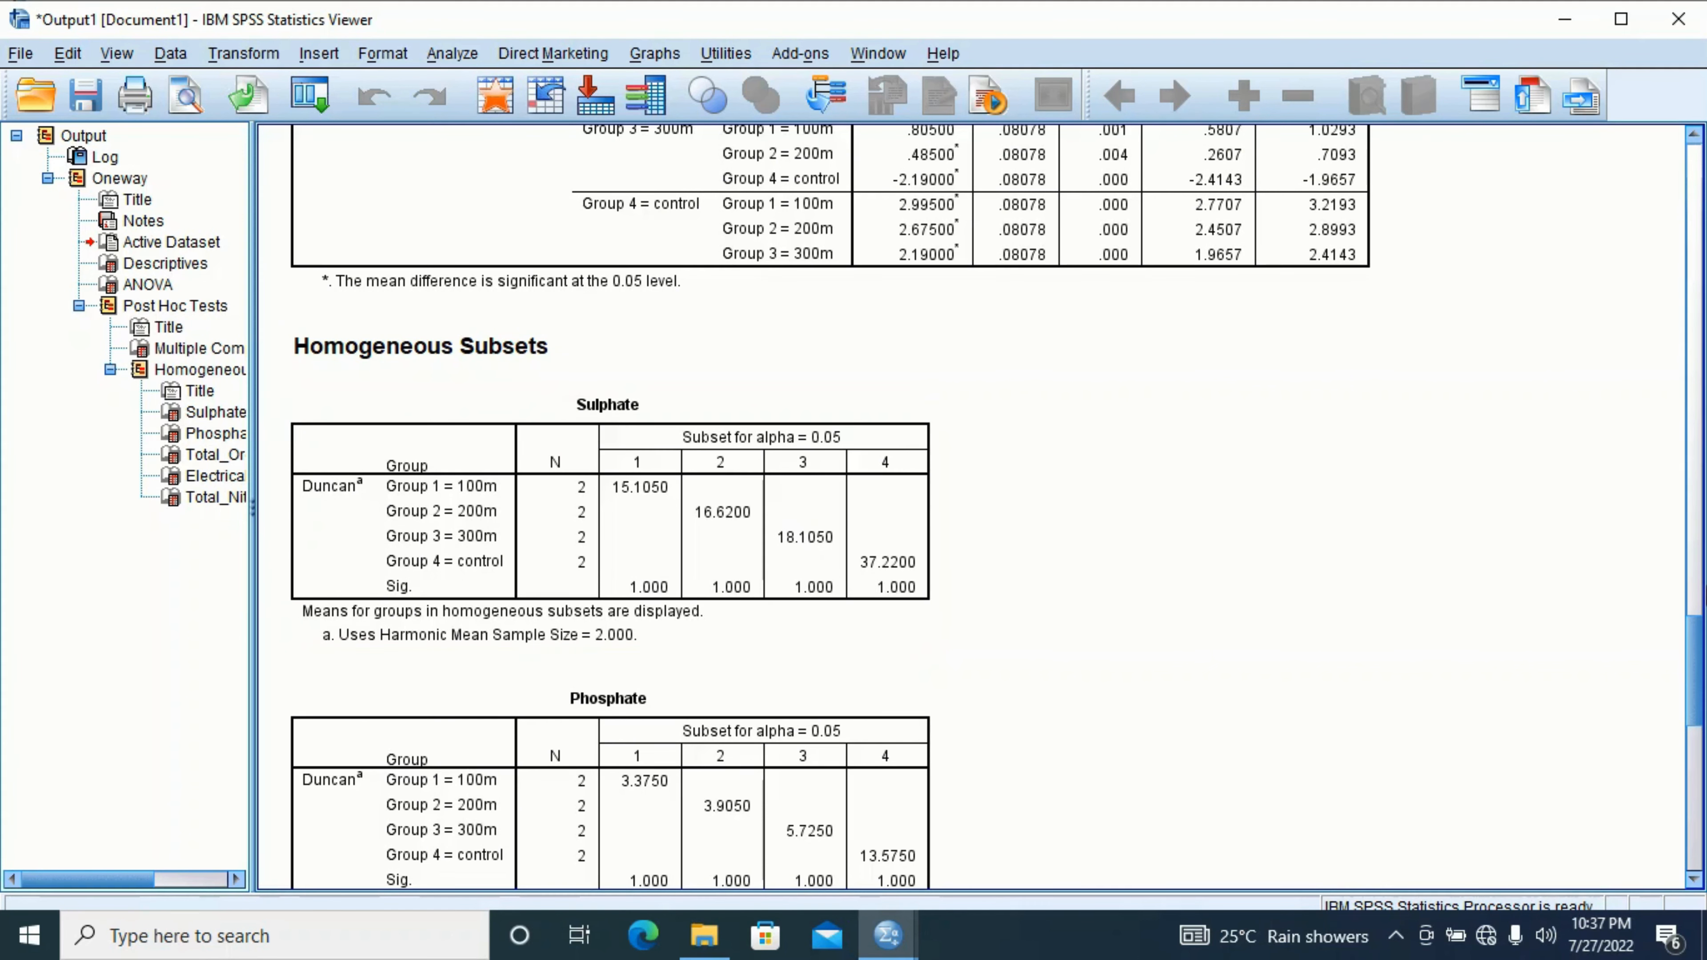
left_click_drag(1700, 652, 1696, 138)
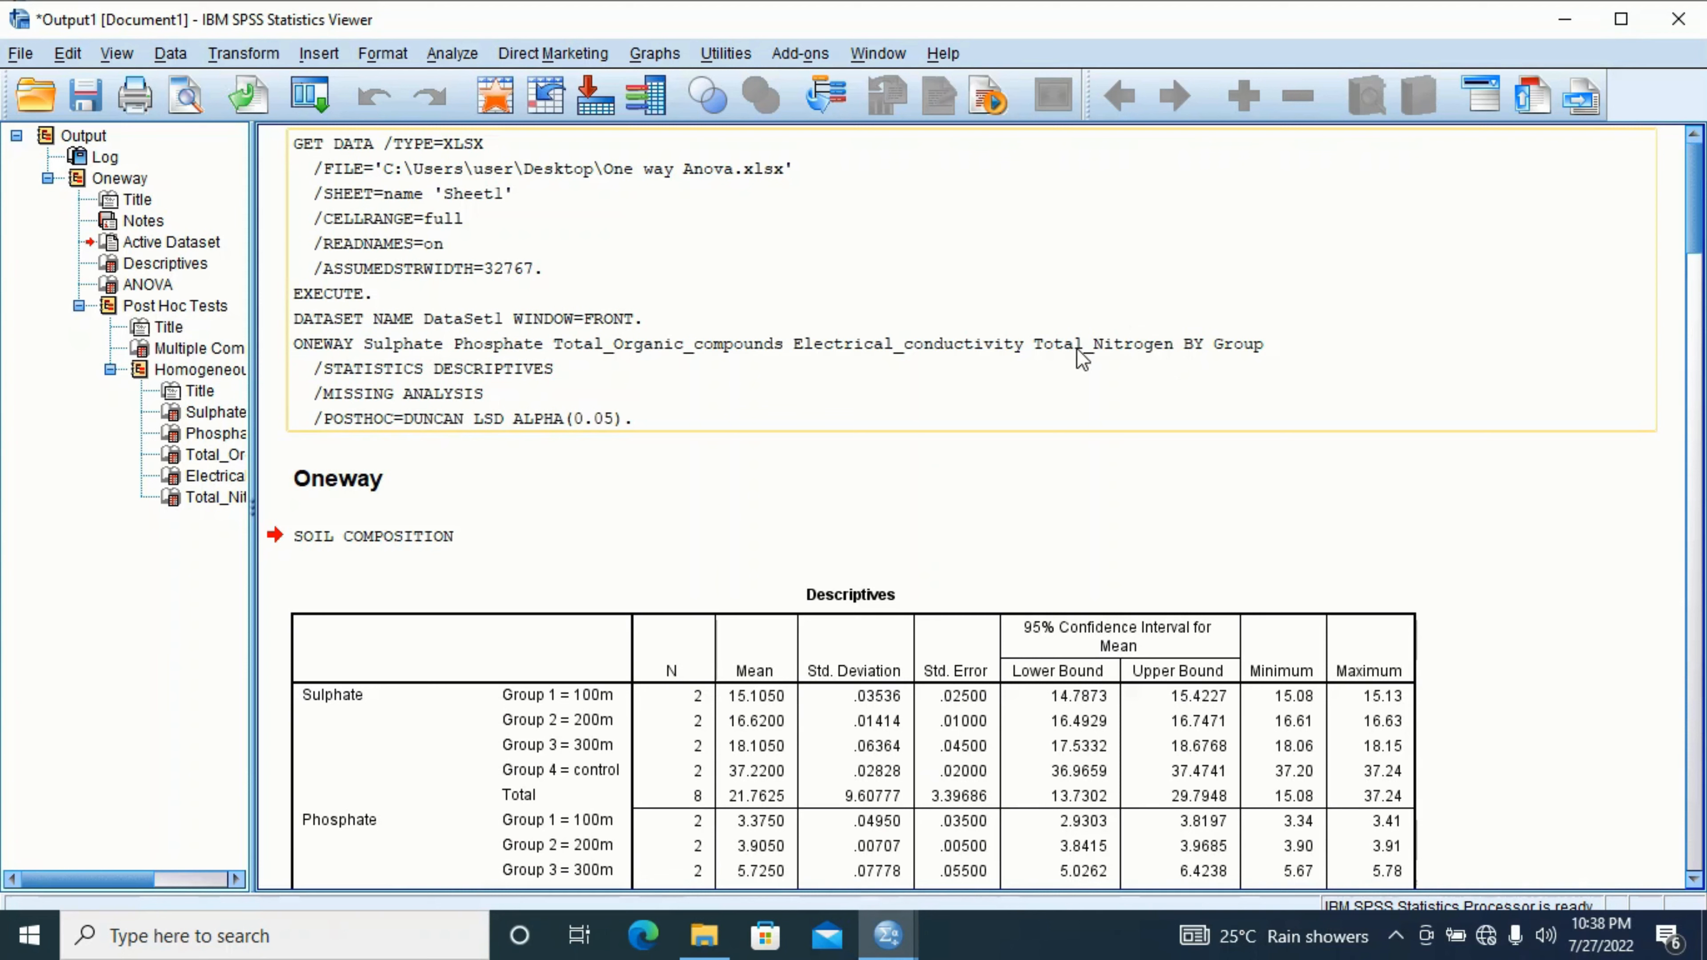